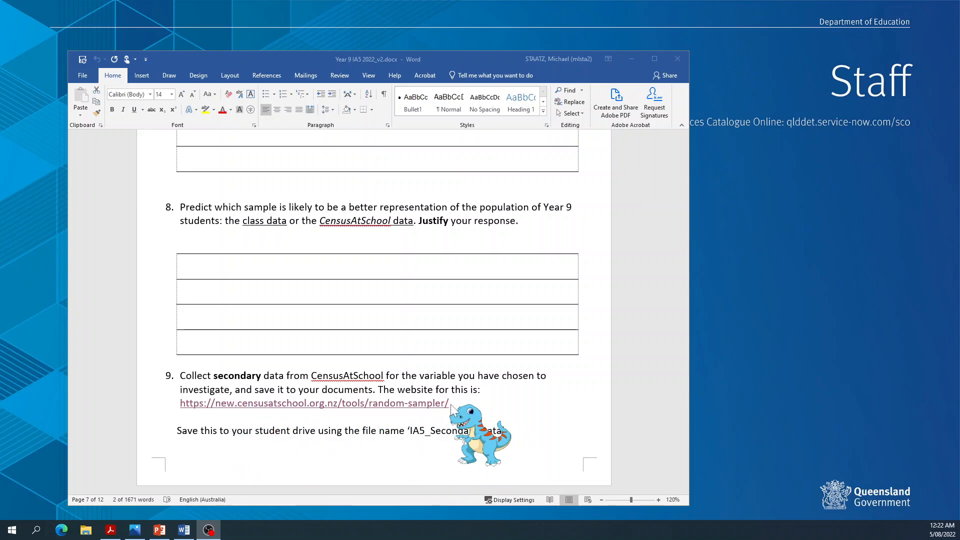
Step: Copy the CensusAtSchool random sampler link from question 9 and open it in the Edge browser
{"action": "left_click_drag", "start_coordinate": [504, 430], "coordinate": [407, 431]}
{"action": "left_click_drag", "start_coordinate": [449, 403], "coordinate": [180, 403]}
{"action": "key", "text": "ctrl+c"}
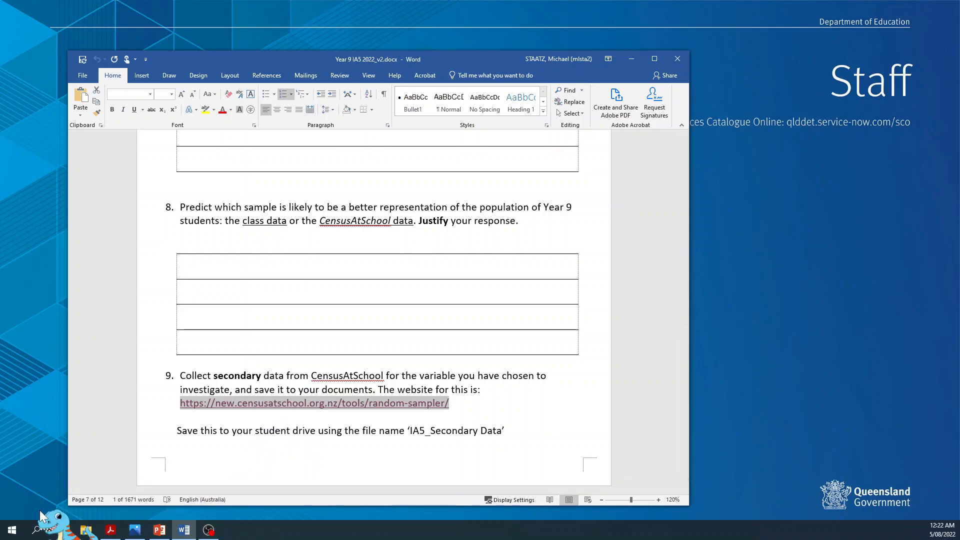
{"action": "left_click", "coordinate": [60, 530]}
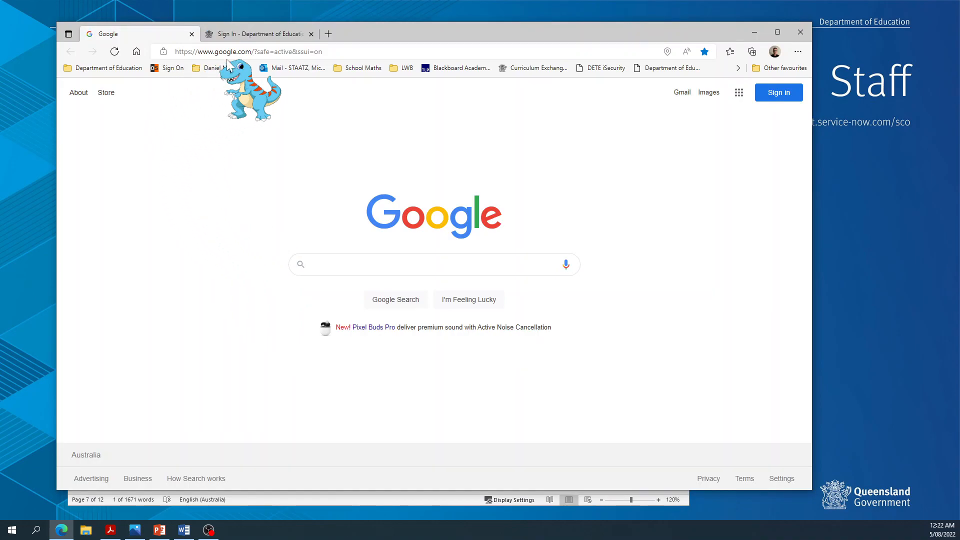
{"action": "left_click", "coordinate": [336, 52]}
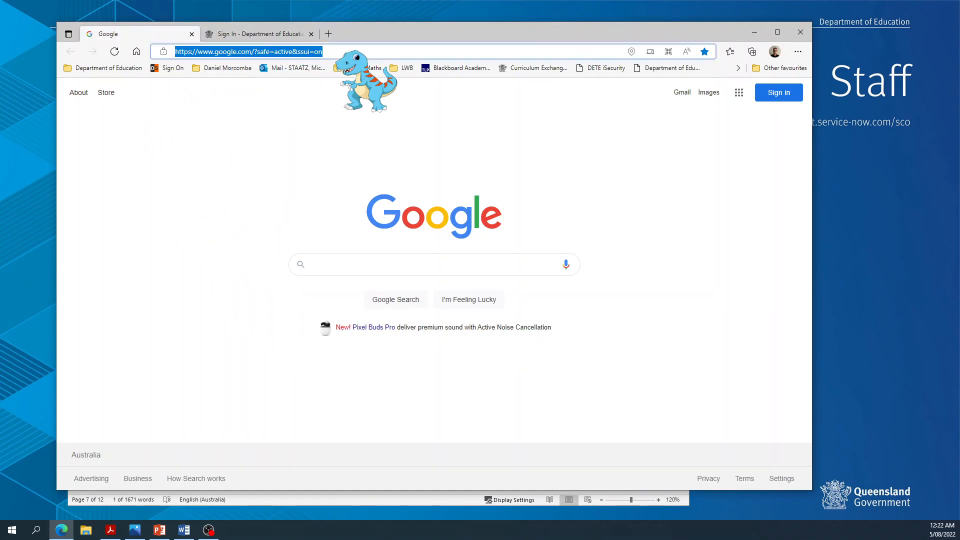
{"action": "key", "text": "ctrl+v"}
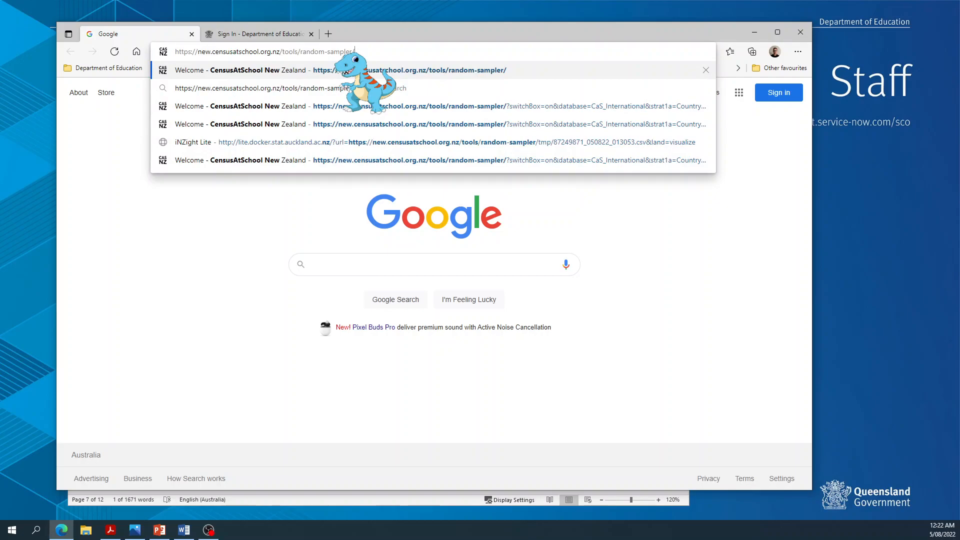
{"action": "key", "text": "Return"}
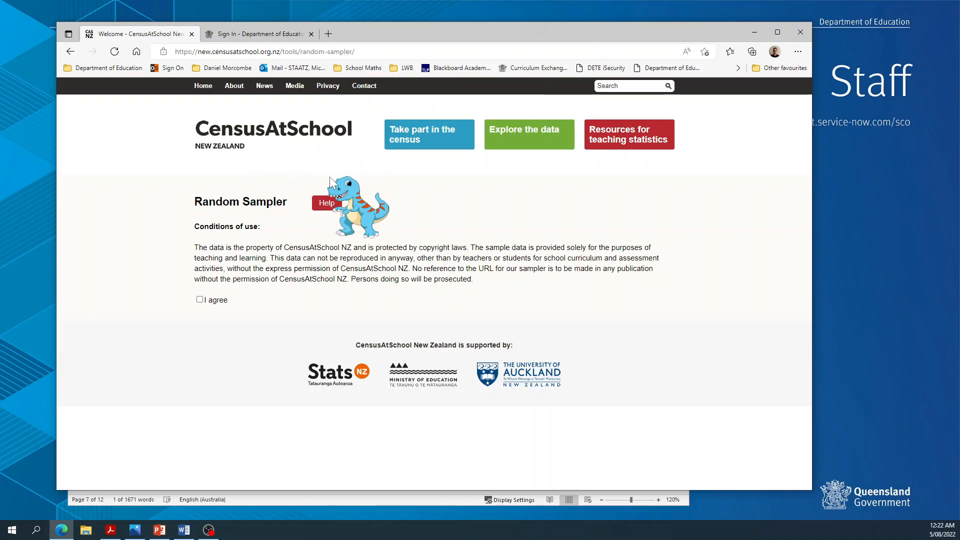
Step: Agree to the conditions of use and request a sample by Country with total size 500, entering 500 for OZ
{"action": "left_click", "coordinate": [199, 300]}
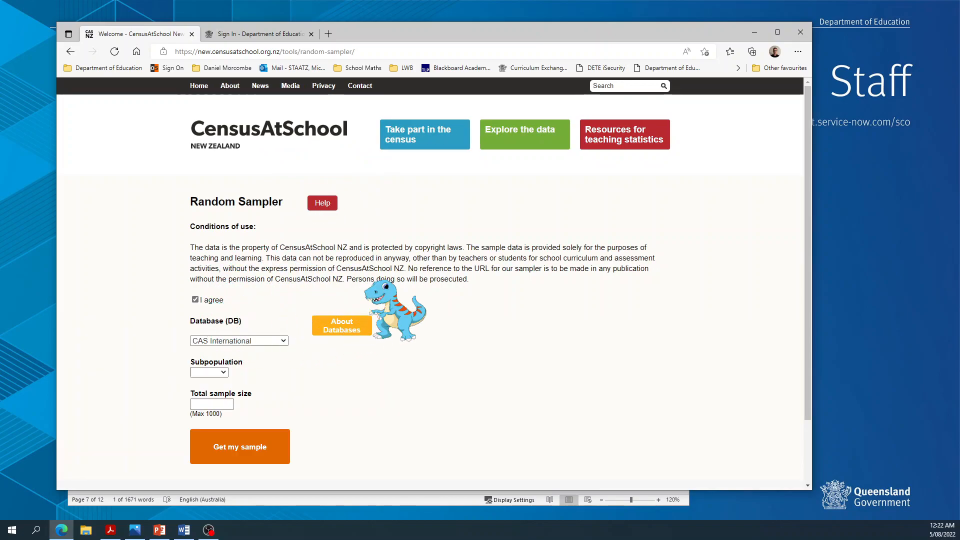
{"action": "left_click", "coordinate": [777, 32]}
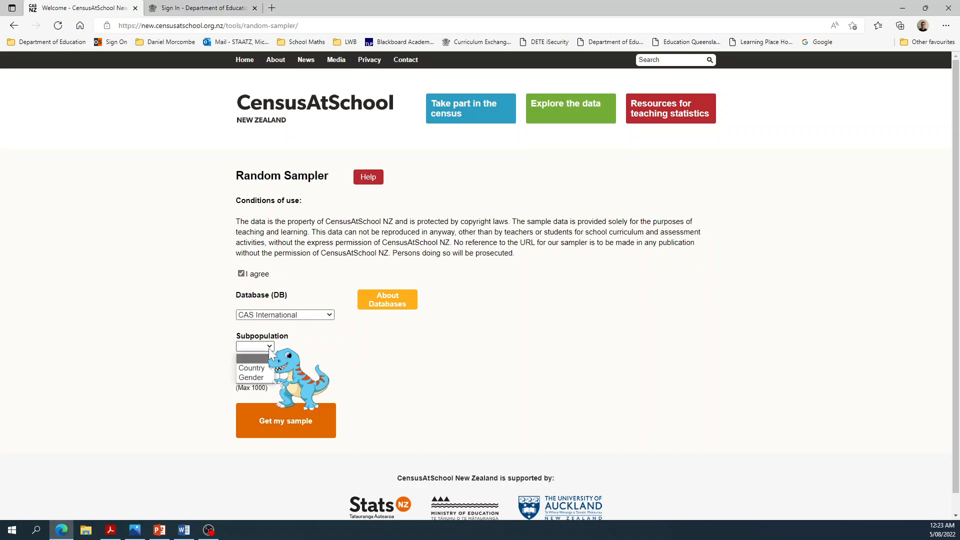
{"action": "left_click", "coordinate": [264, 368]}
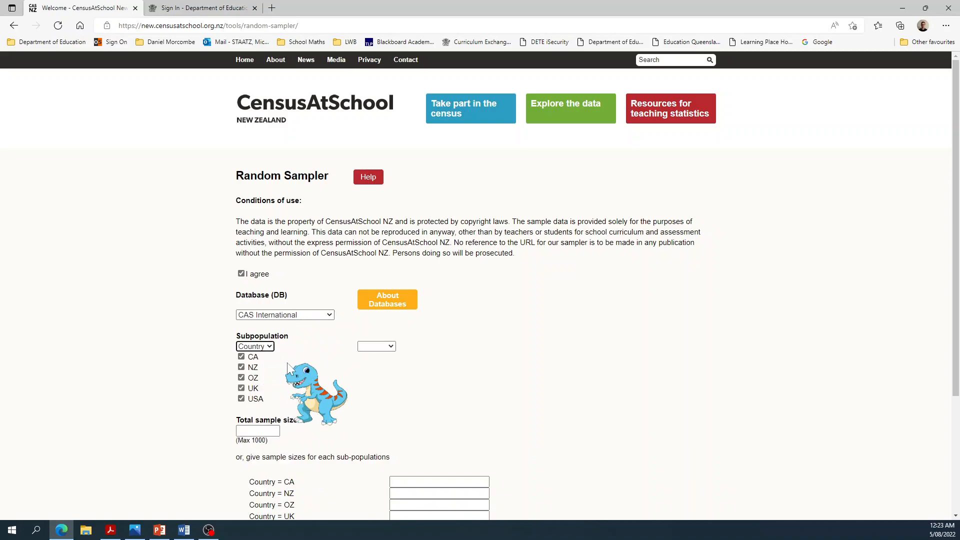
{"action": "left_click", "coordinate": [264, 430]}
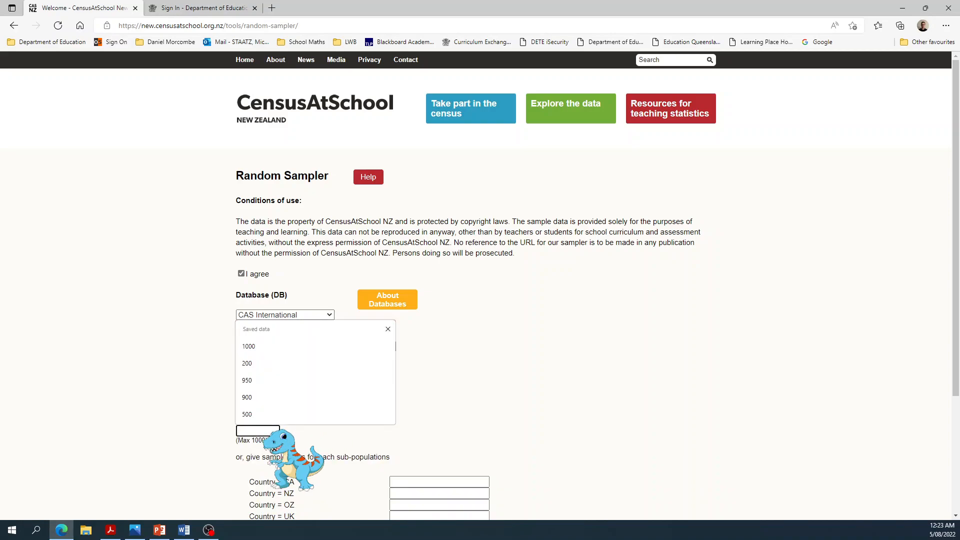
{"action": "type", "text": "500"}
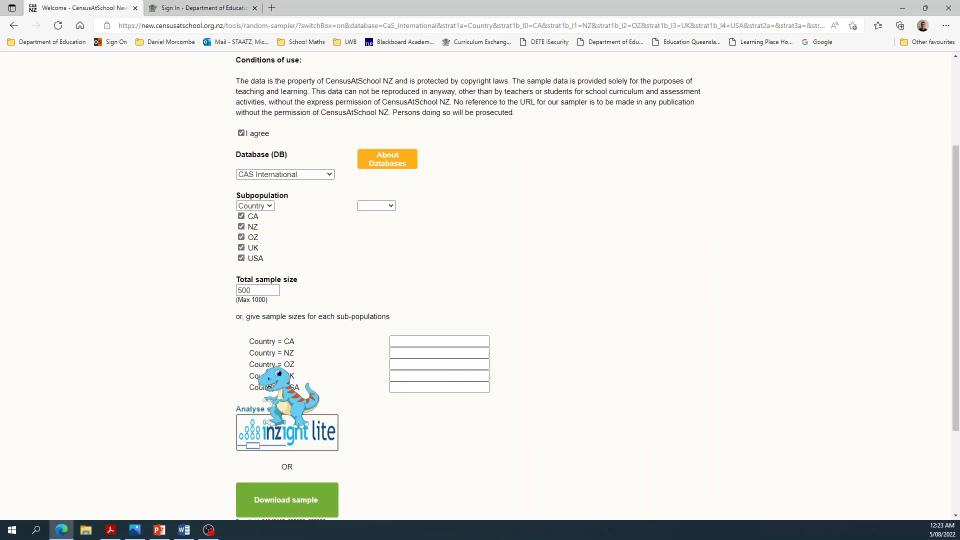
{"action": "left_click", "coordinate": [393, 364]}
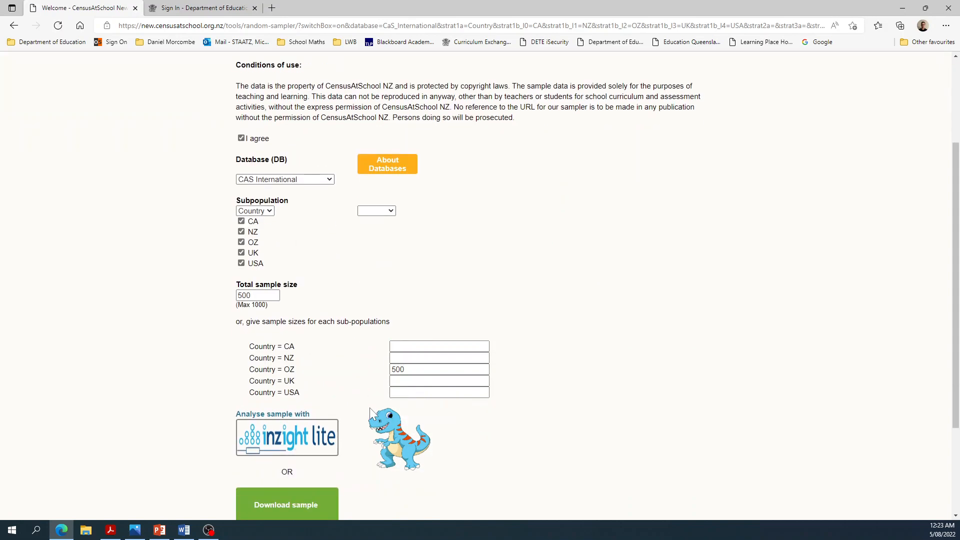
Step: Download the generated sample and open the CSV file in Excel
{"action": "scroll", "coordinate": [372, 410], "scroll_direction": "down", "scroll_amount": 3}
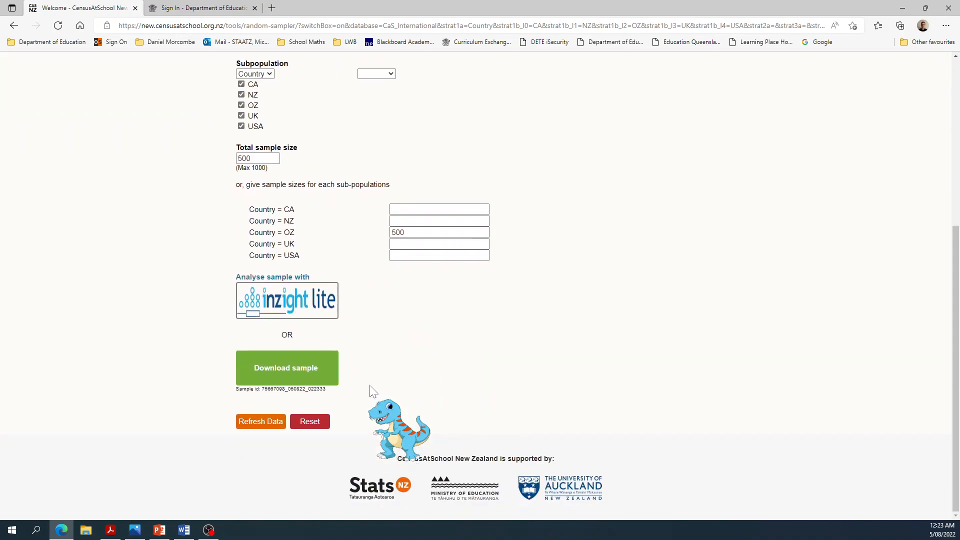
{"action": "left_click", "coordinate": [288, 367]}
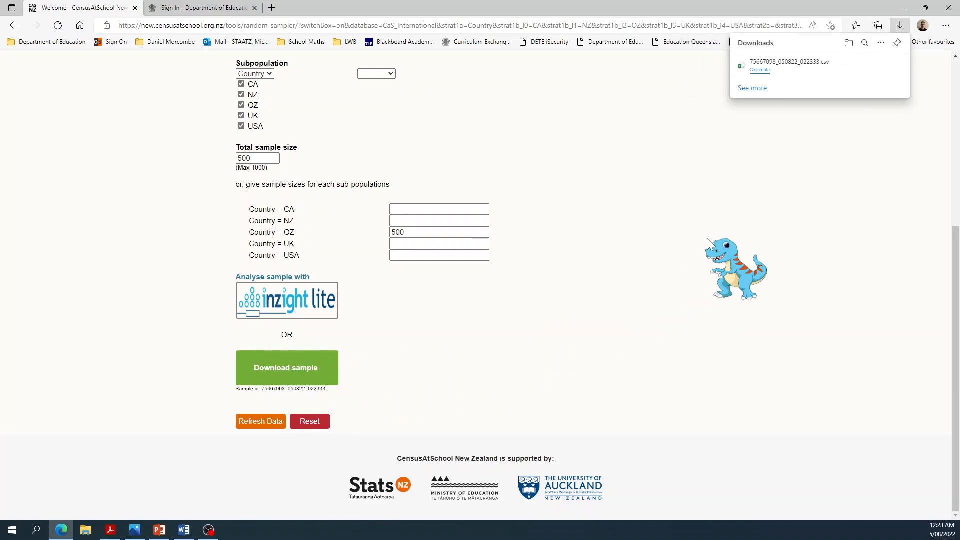
{"action": "left_click", "coordinate": [760, 71]}
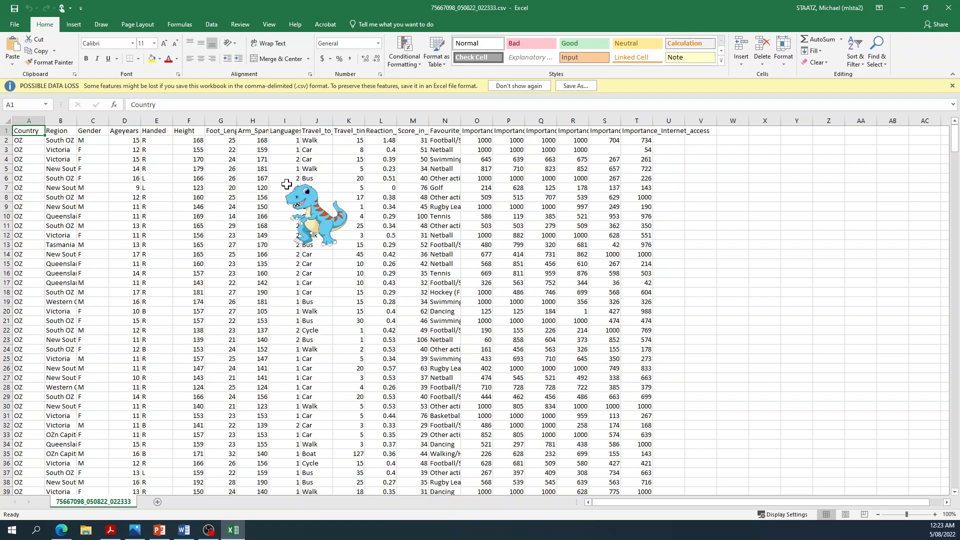
Step: Start saving a copy of the data file and choose the 9 Maths folder in Documents as its location
{"action": "left_click", "coordinate": [16, 28]}
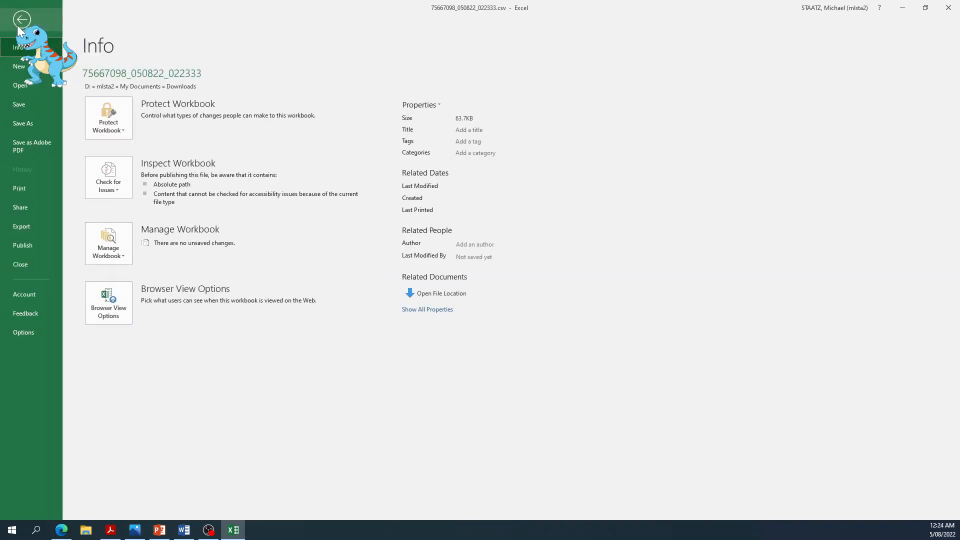
{"action": "left_click", "coordinate": [29, 124]}
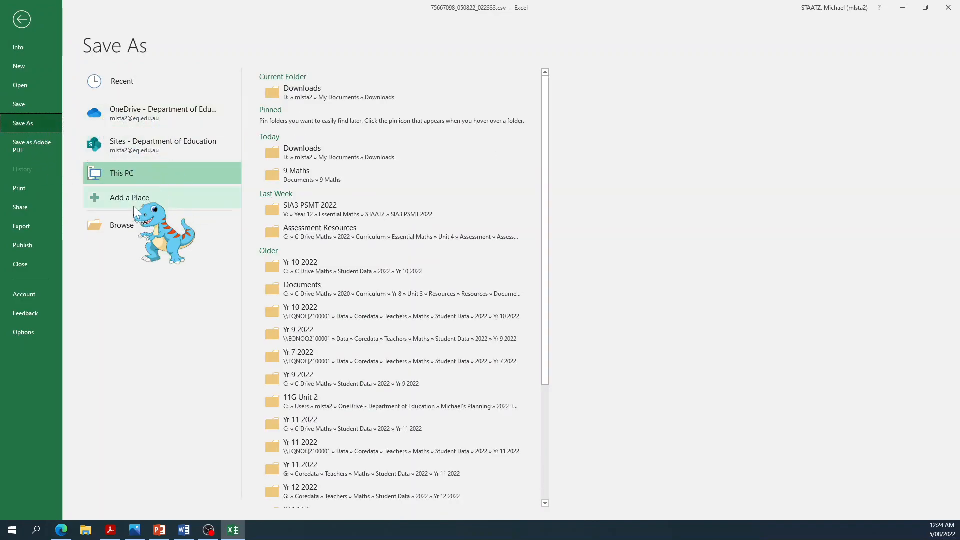
{"action": "left_click", "coordinate": [125, 224]}
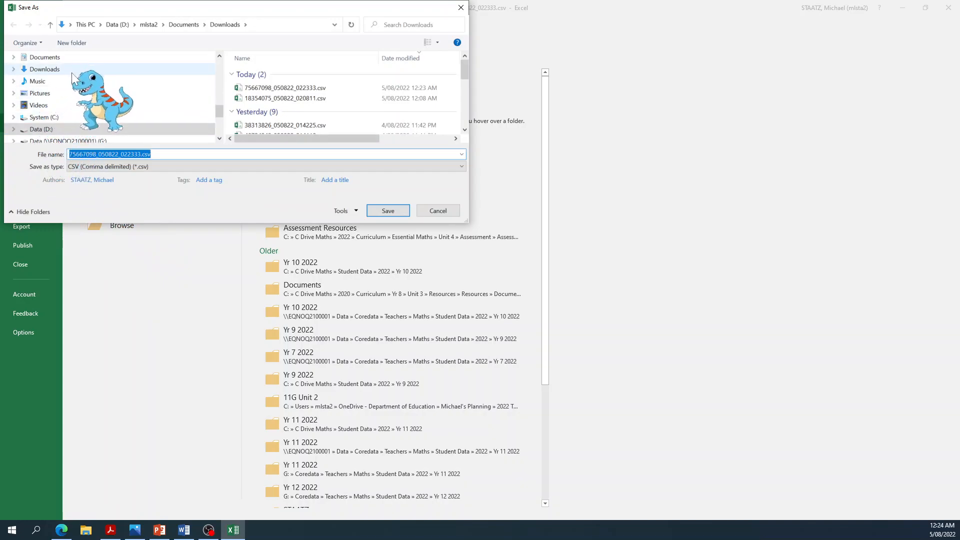
{"action": "left_click", "coordinate": [64, 58]}
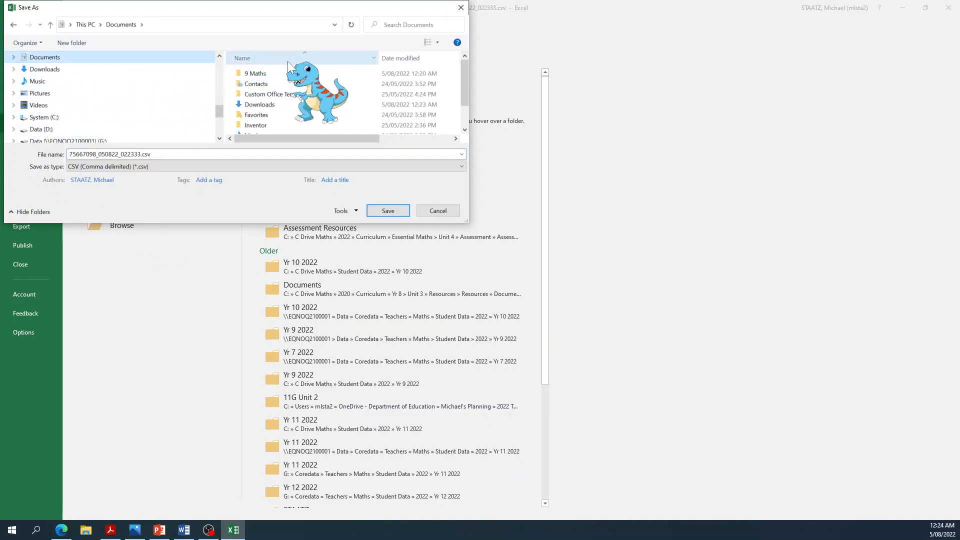
{"action": "mouse_move", "coordinate": [256, 75]}
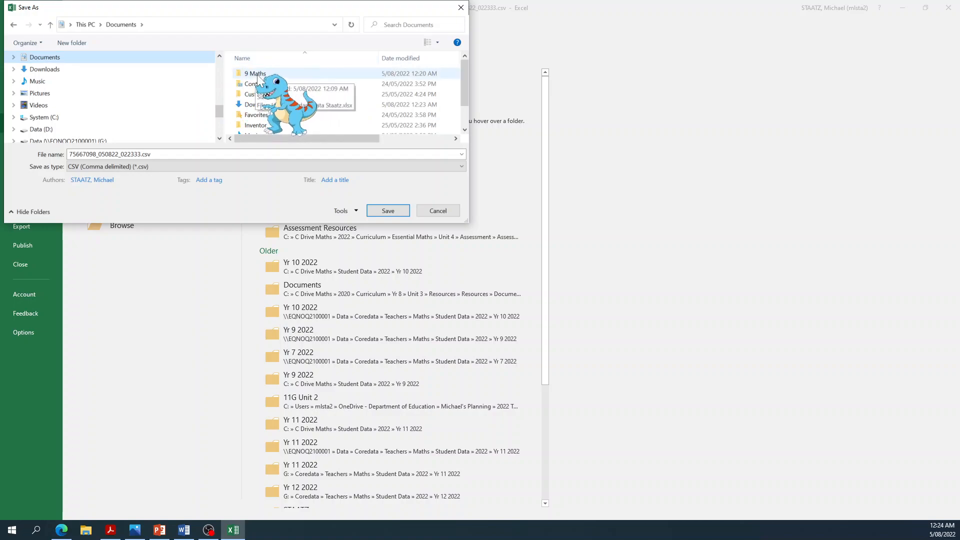
{"action": "left_click", "coordinate": [260, 76]}
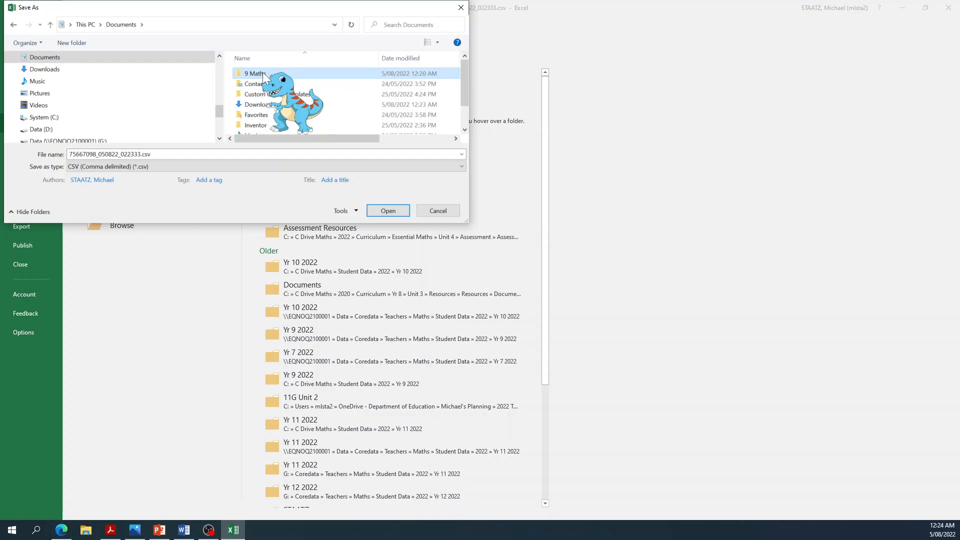
{"action": "double_click", "coordinate": [262, 75]}
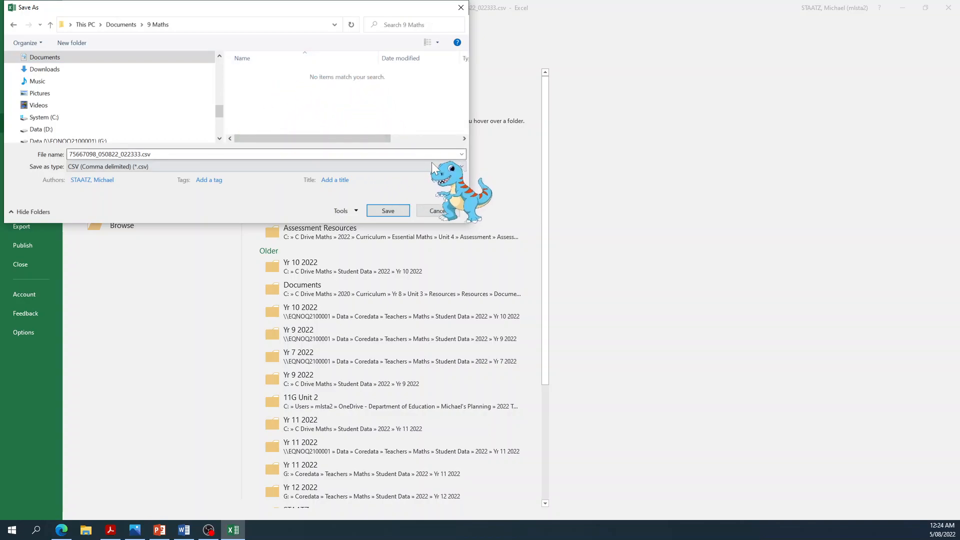
Step: Save the copy as an Excel Workbook (*.xlsx) named "IA5_Secondary Data" followed by the student's full name
{"action": "left_click", "coordinate": [413, 166]}
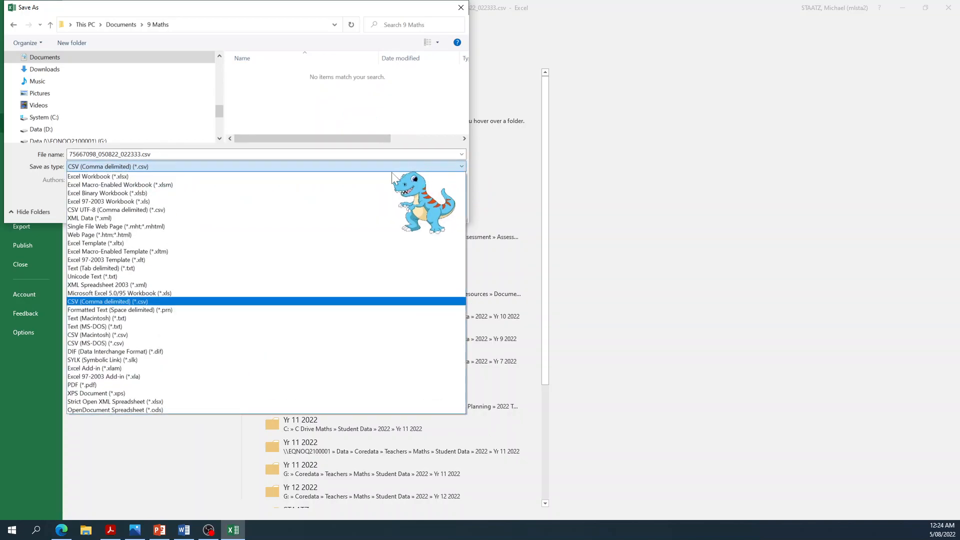
{"action": "left_click", "coordinate": [256, 177]}
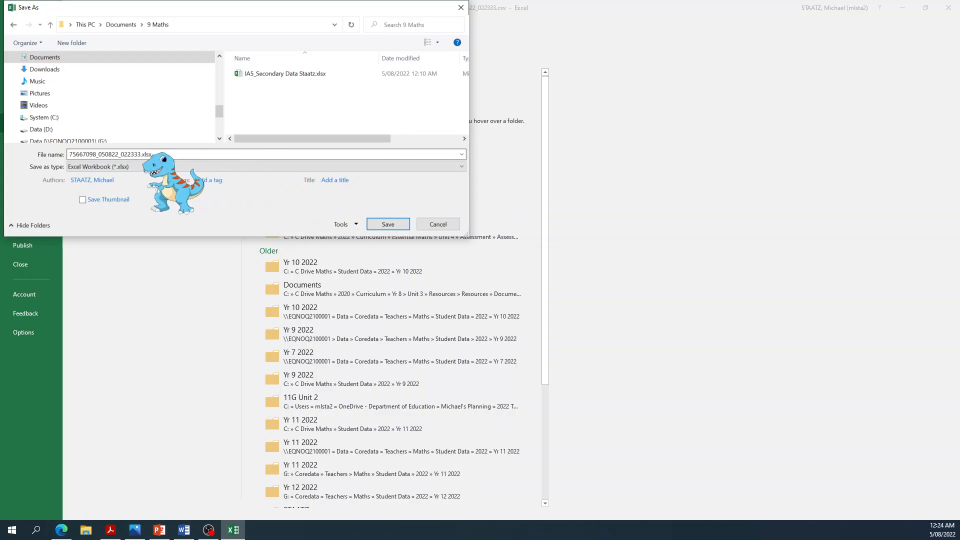
{"action": "left_click", "coordinate": [142, 153]}
{"action": "left_click", "coordinate": [141, 154]}
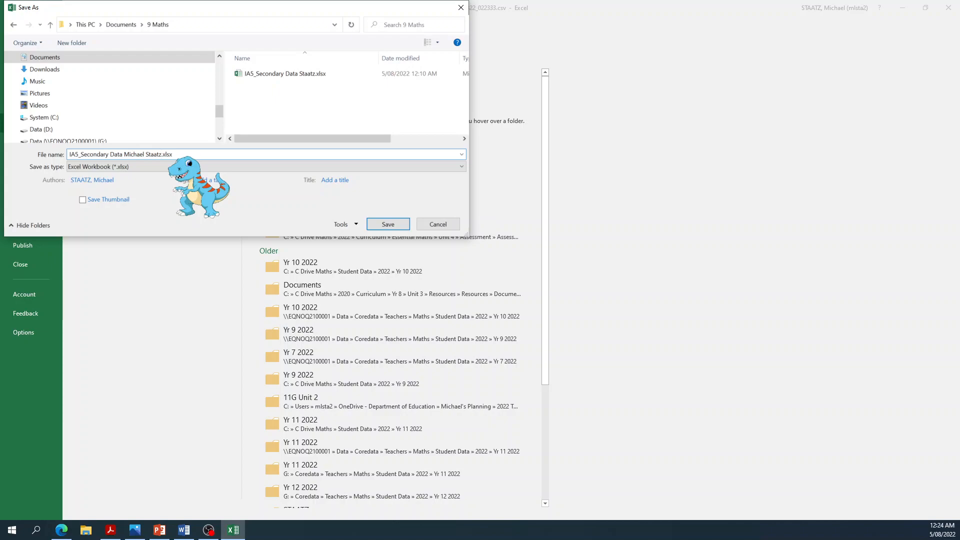
{"action": "left_click", "coordinate": [388, 225]}
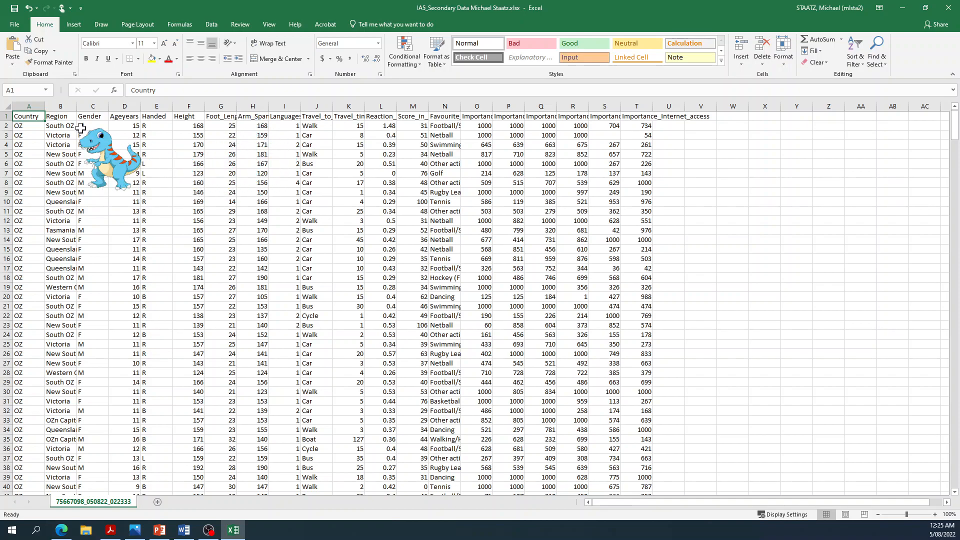
Step: Autofit the width of all columns in the sheet so the headings and entries fit
{"action": "left_click", "coordinate": [5, 105]}
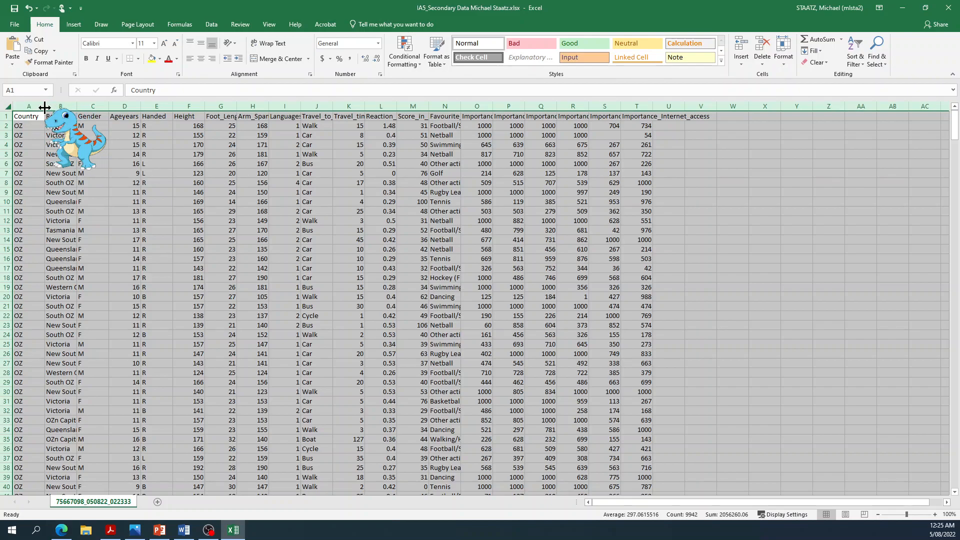
{"action": "double_click", "coordinate": [76, 103]}
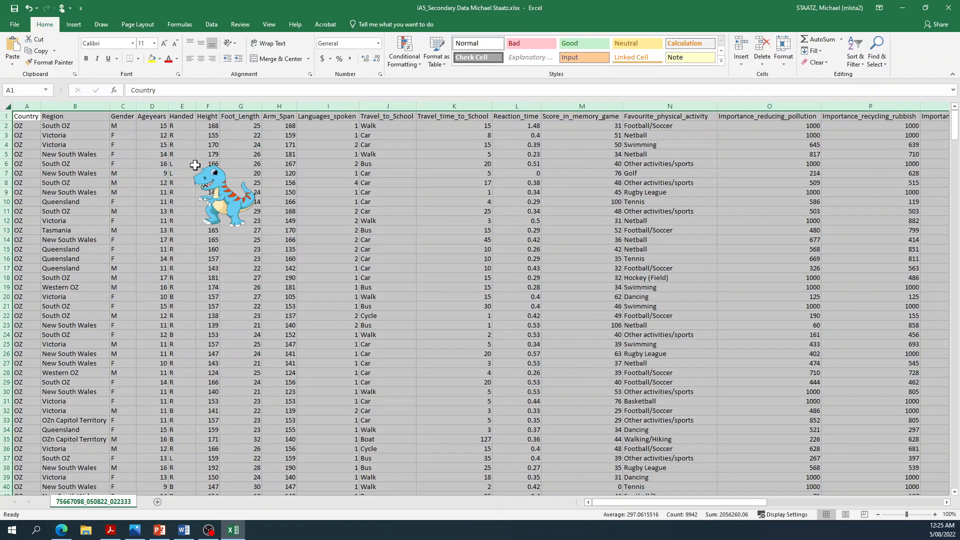
{"action": "left_click", "coordinate": [317, 212]}
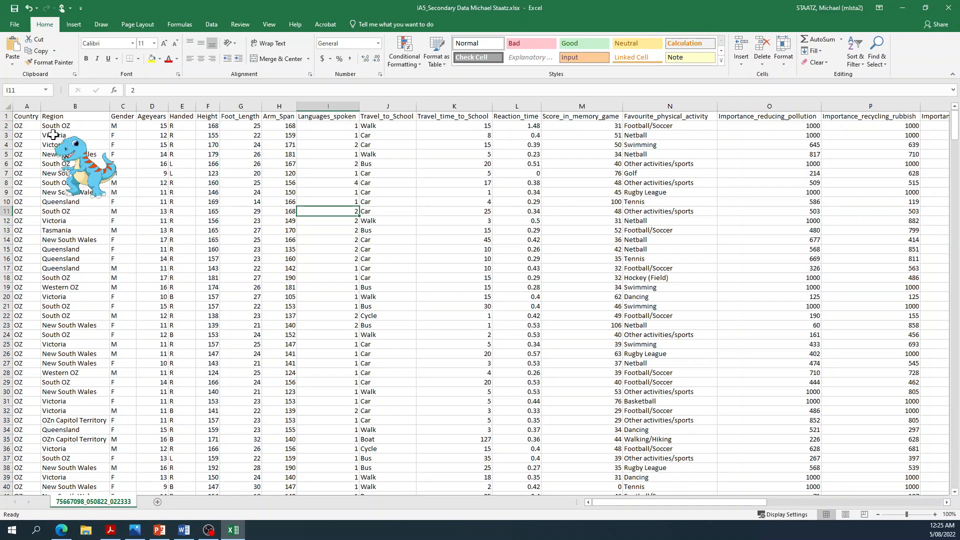
Step: Turn on filtering for the data's header row, starting from cell A1
{"action": "left_click", "coordinate": [26, 116]}
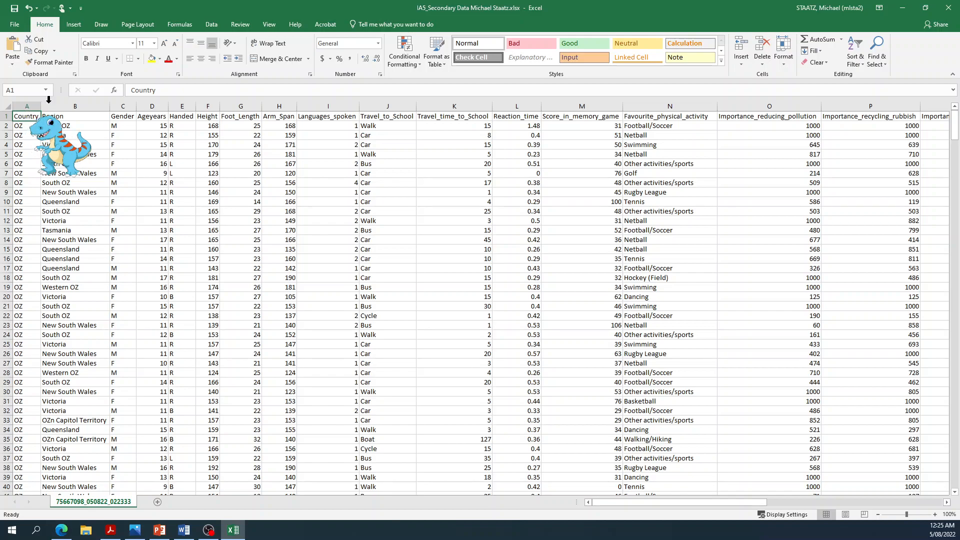
{"action": "left_click", "coordinate": [211, 26]}
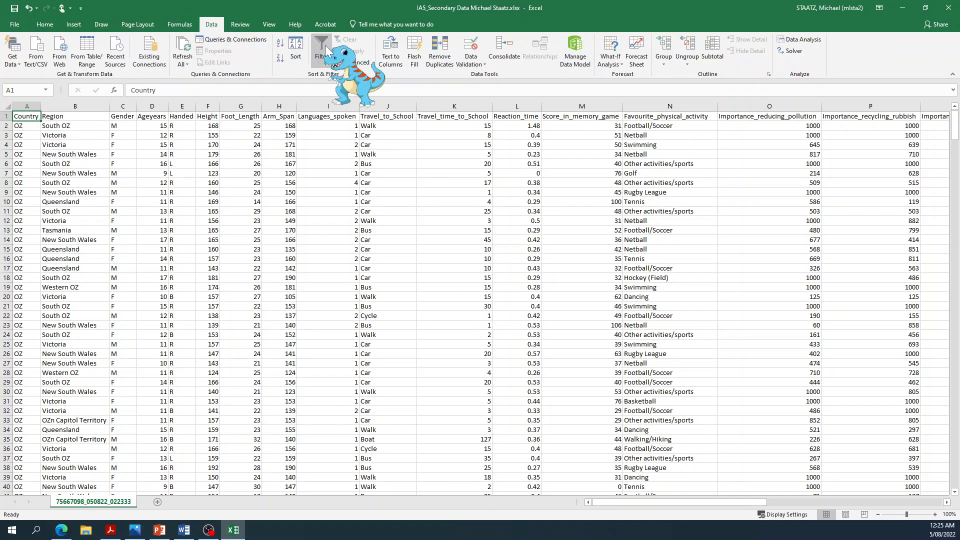
{"action": "left_click", "coordinate": [322, 50]}
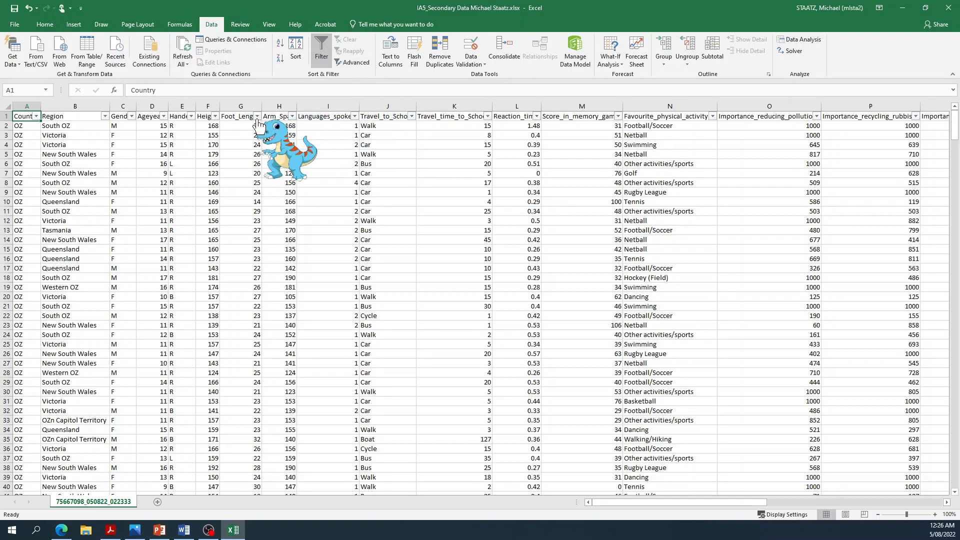
Step: Filter the Ageyears column to include only ages 14 and 15
{"action": "left_click", "coordinate": [164, 116]}
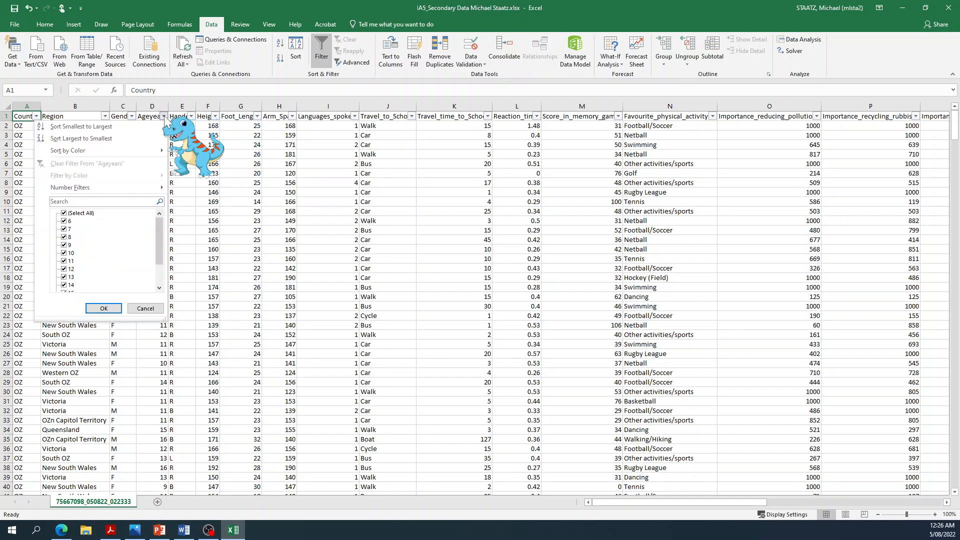
{"action": "left_click", "coordinate": [164, 117]}
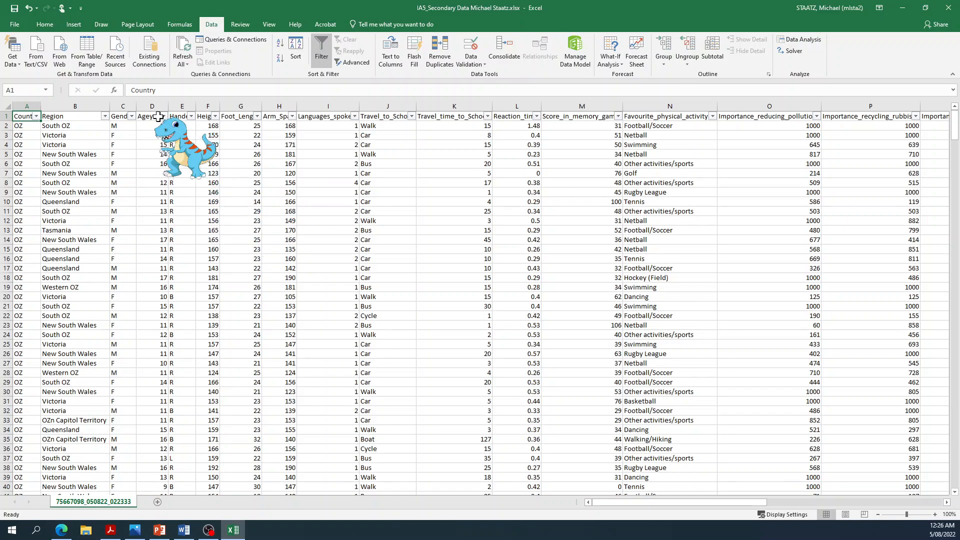
{"action": "left_click", "coordinate": [163, 116]}
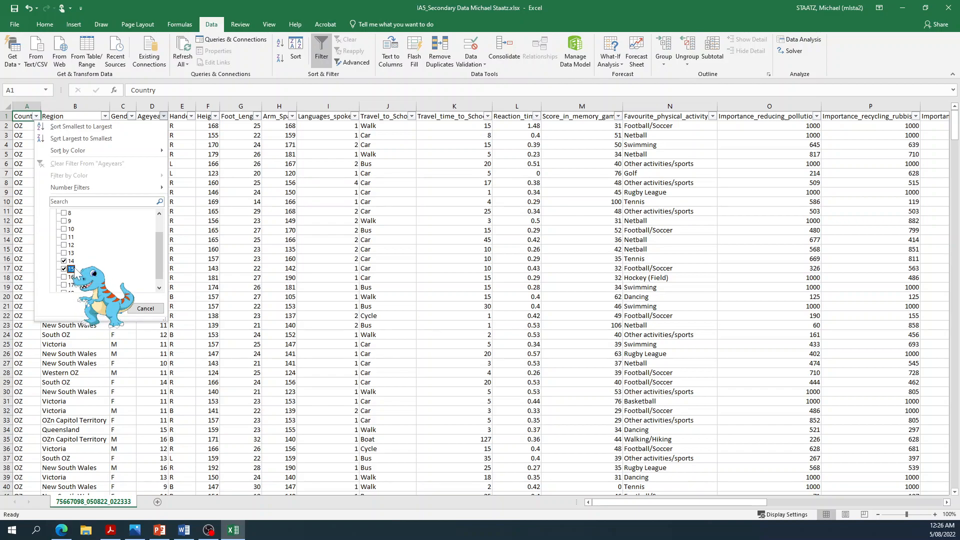
{"action": "left_click", "coordinate": [104, 309]}
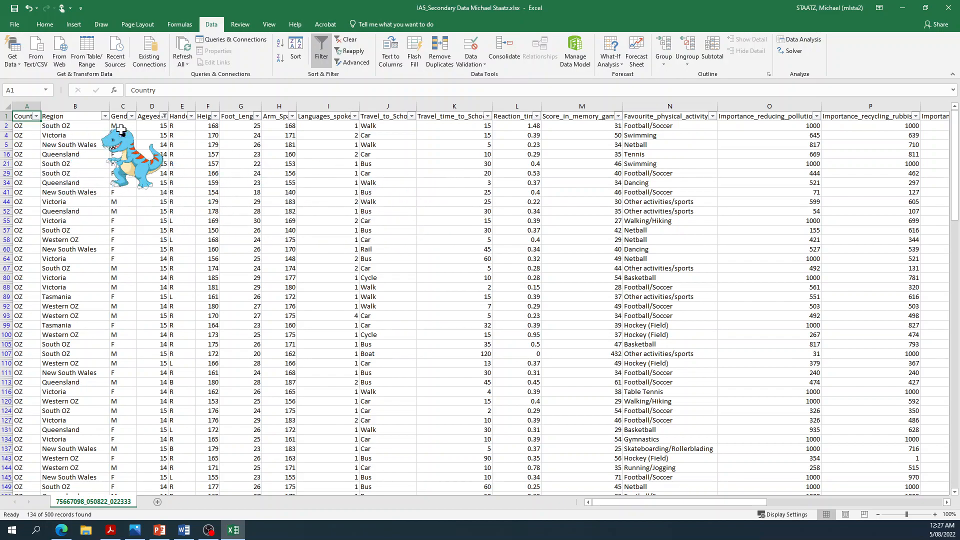
Step: Copy the filtered table on the original data sheet, from the headings in A1:T1 down through row 500
{"action": "left_click", "coordinate": [152, 183]}
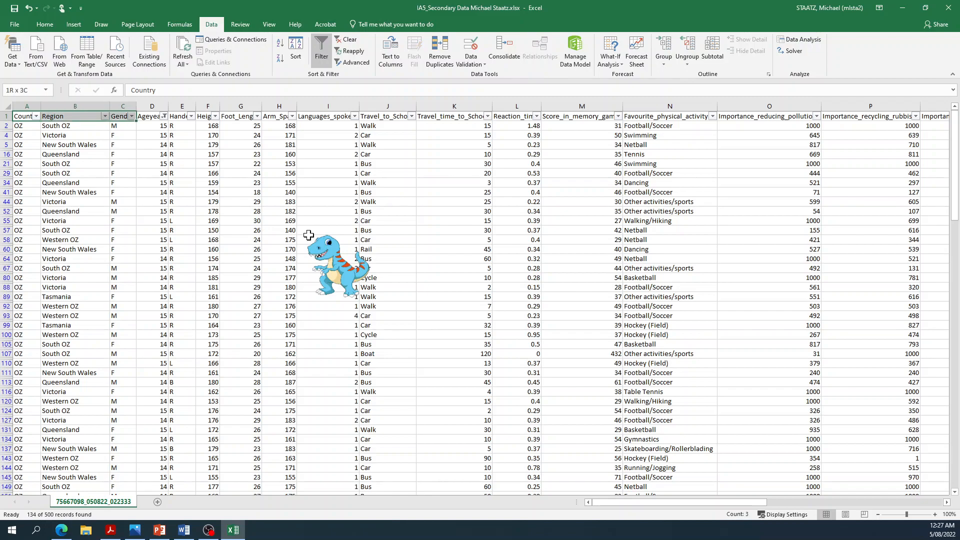
{"action": "key", "text": "shift+Right"}
{"action": "key", "text": "shift+Right"}
{"action": "key", "text": "shift+Right"}
{"action": "key", "text": "shift+Right"}
{"action": "key", "text": "shift+Right"}
{"action": "key", "text": "shift+Right"}
{"action": "key", "text": "shift+Right"}
{"action": "key", "text": "shift+Right"}
{"action": "key", "text": "shift+Right"}
{"action": "key", "text": "shift+Right"}
{"action": "key", "text": "shift+Right"}
{"action": "key", "text": "shift+Right"}
{"action": "key", "text": "shift+Right"}
{"action": "key", "text": "shift+Right"}
{"action": "key", "text": "shift+Right"}
{"action": "key", "text": "shift+Right"}
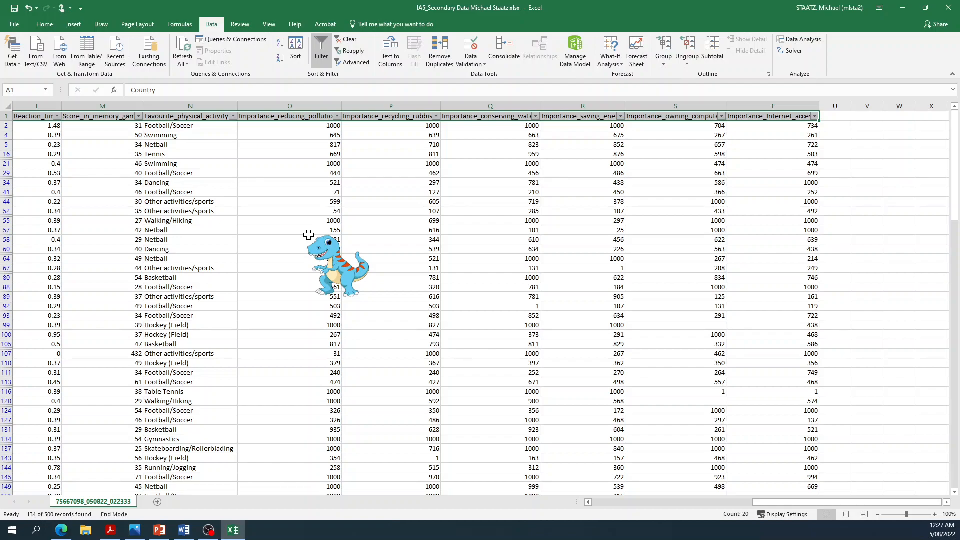
{"action": "key", "text": "shift+Down"}
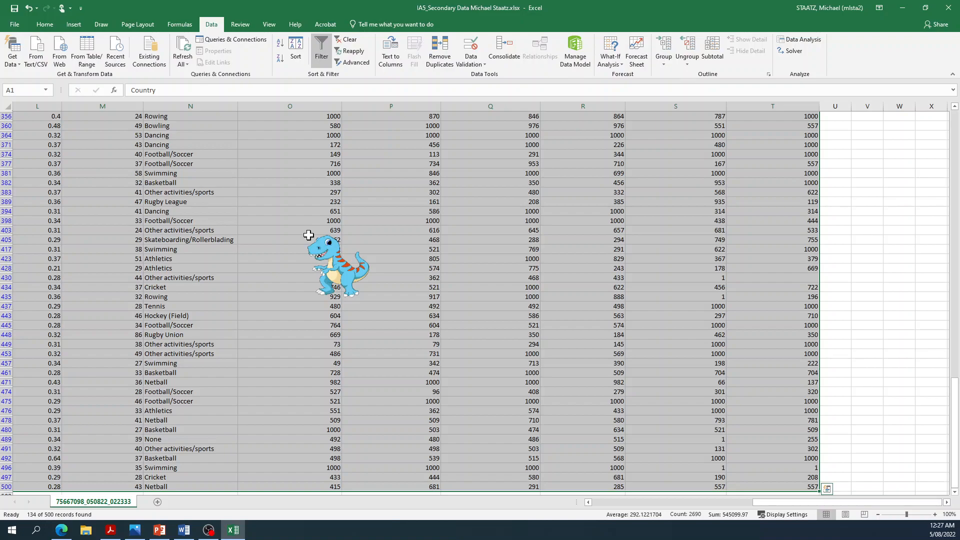
{"action": "left_click", "coordinate": [44, 25]}
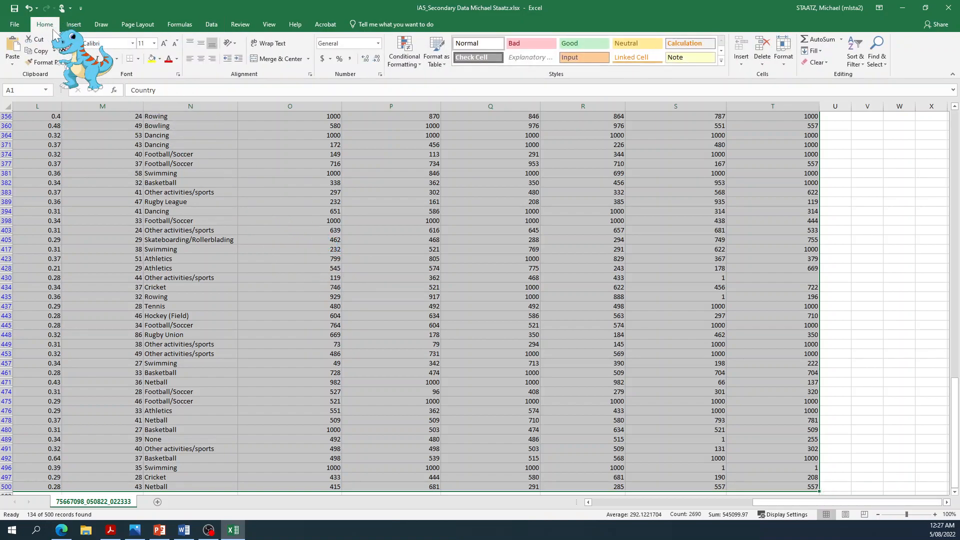
{"action": "left_click", "coordinate": [39, 51]}
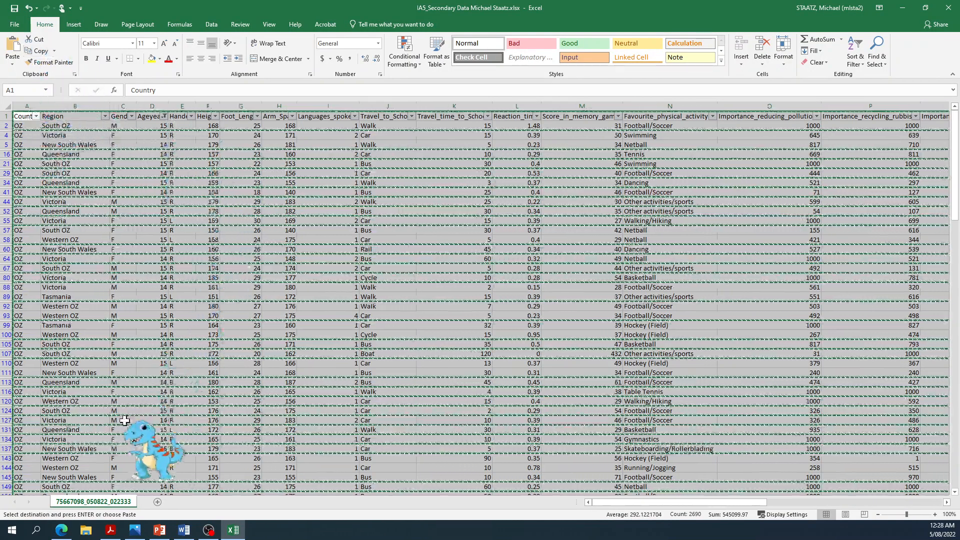
Step: Add a new worksheet and paste the copied filtered data into it starting at cell A1
{"action": "left_click", "coordinate": [154, 502]}
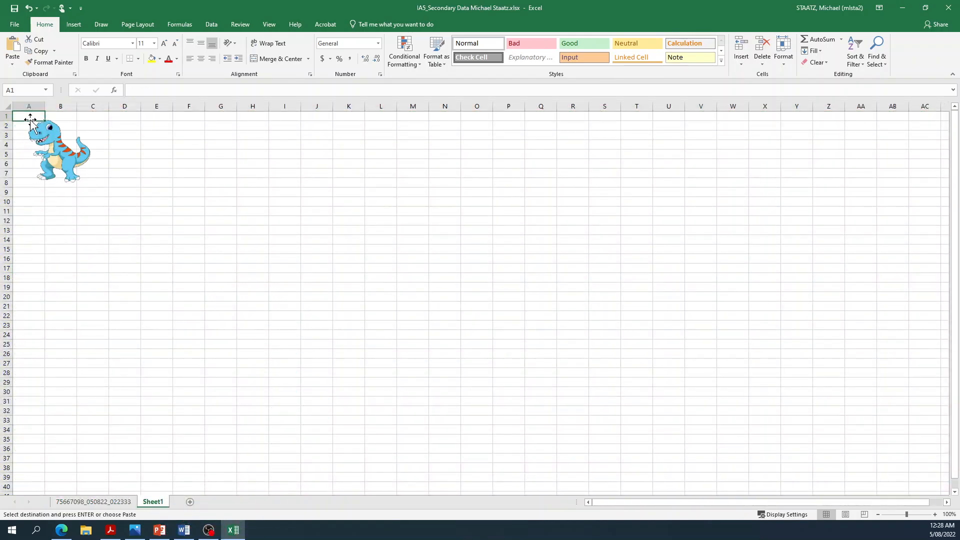
{"action": "left_click", "coordinate": [12, 45]}
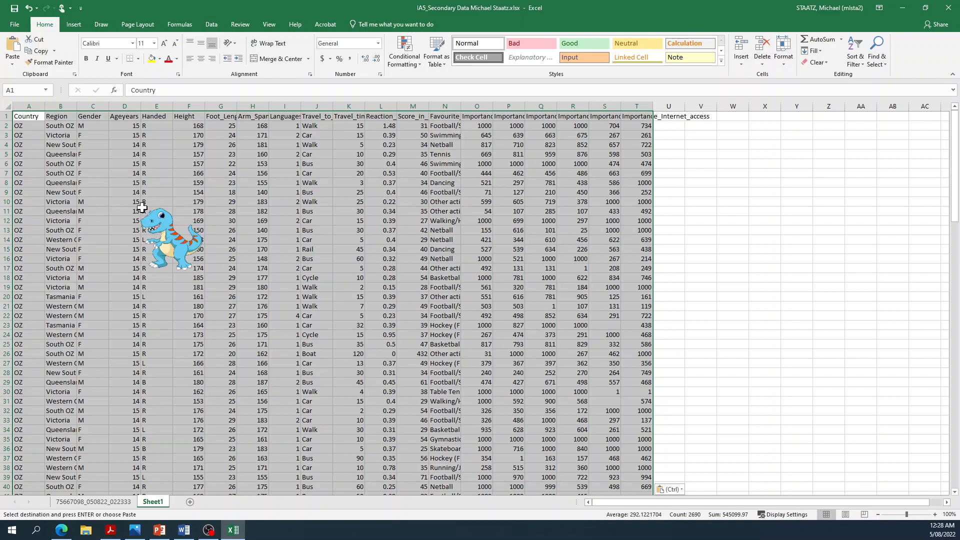
{"action": "left_click", "coordinate": [142, 207]}
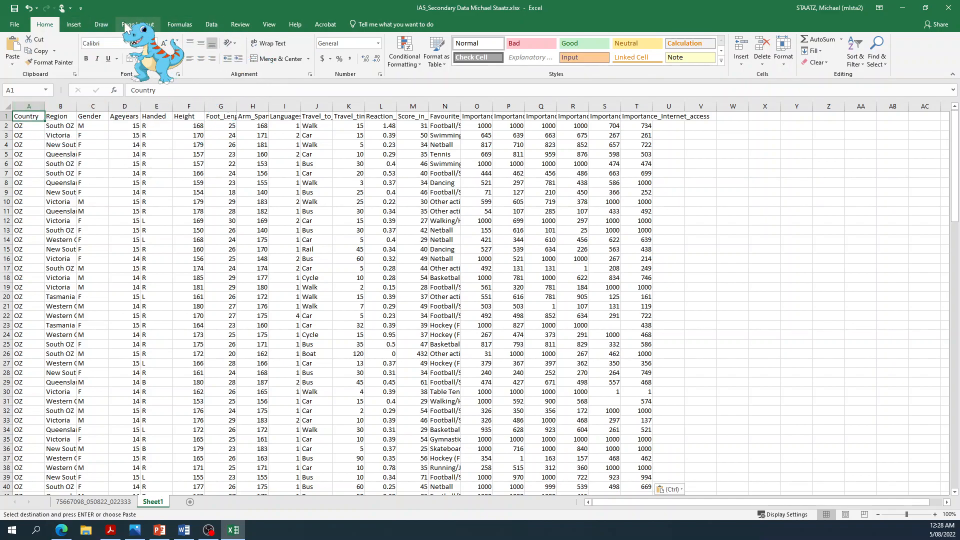
Step: Turn on filtering for the new sheet's header row and autofit the width of all its columns
{"action": "left_click", "coordinate": [210, 25]}
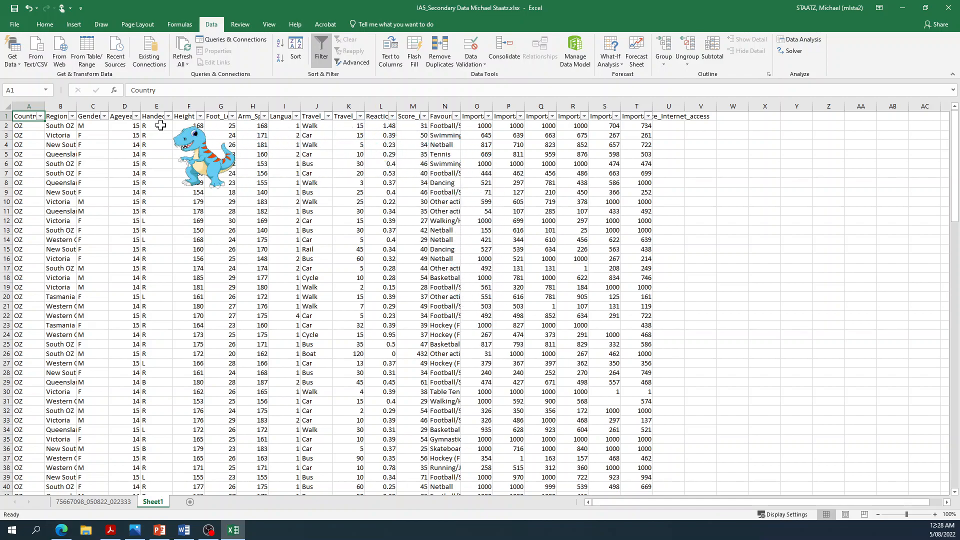
{"action": "left_click", "coordinate": [5, 107]}
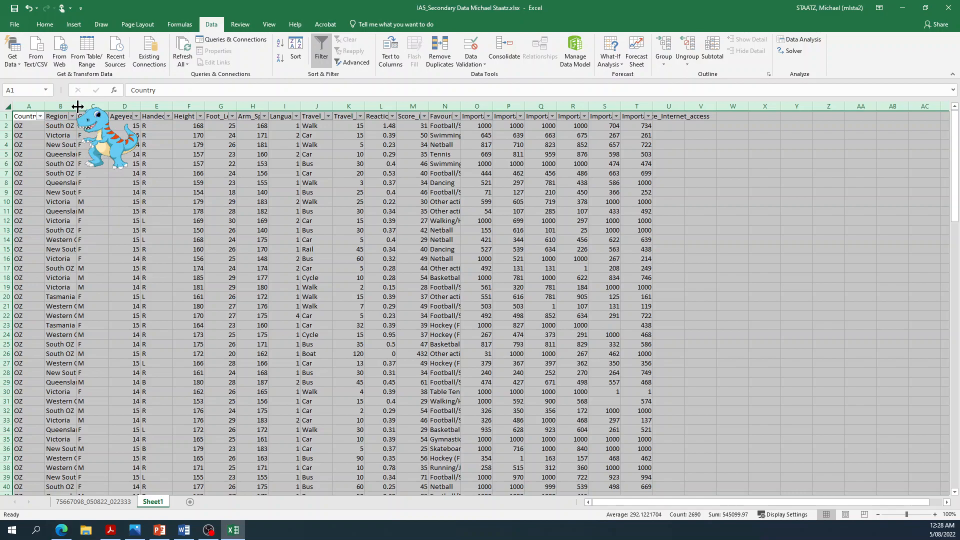
{"action": "double_click", "coordinate": [75, 103]}
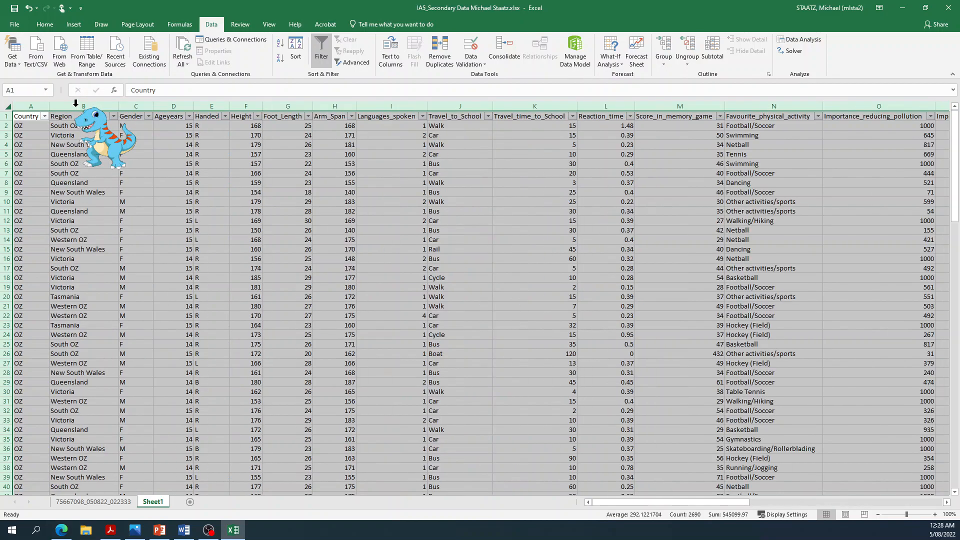
Step: Sort the data on the new sheet by the Arm_Span column from smallest to largest
{"action": "left_click", "coordinate": [345, 221]}
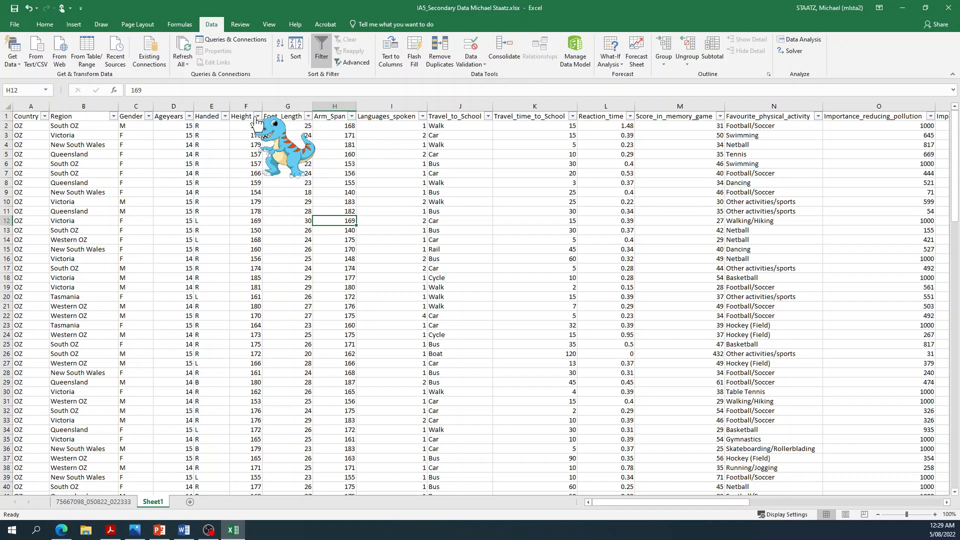
{"action": "left_click", "coordinate": [352, 116]}
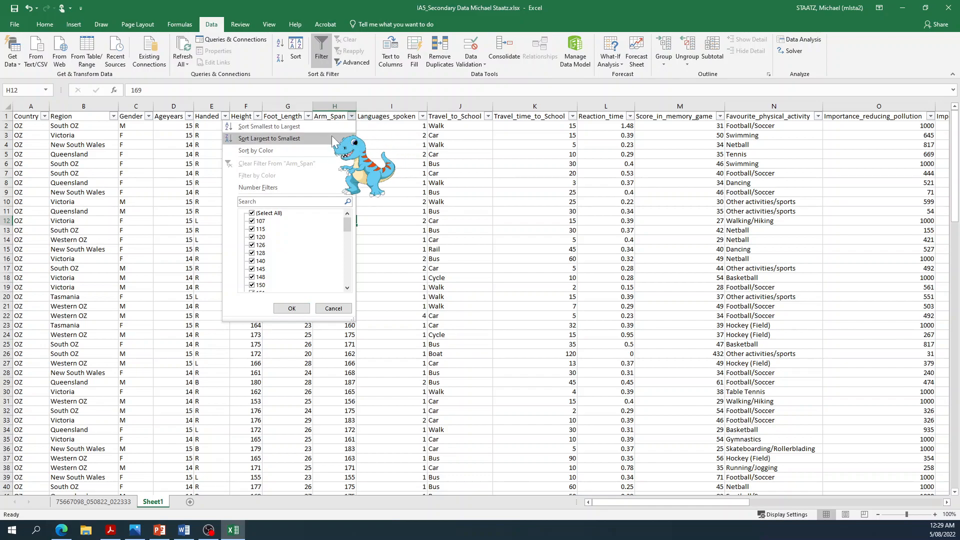
{"action": "left_click", "coordinate": [287, 129]}
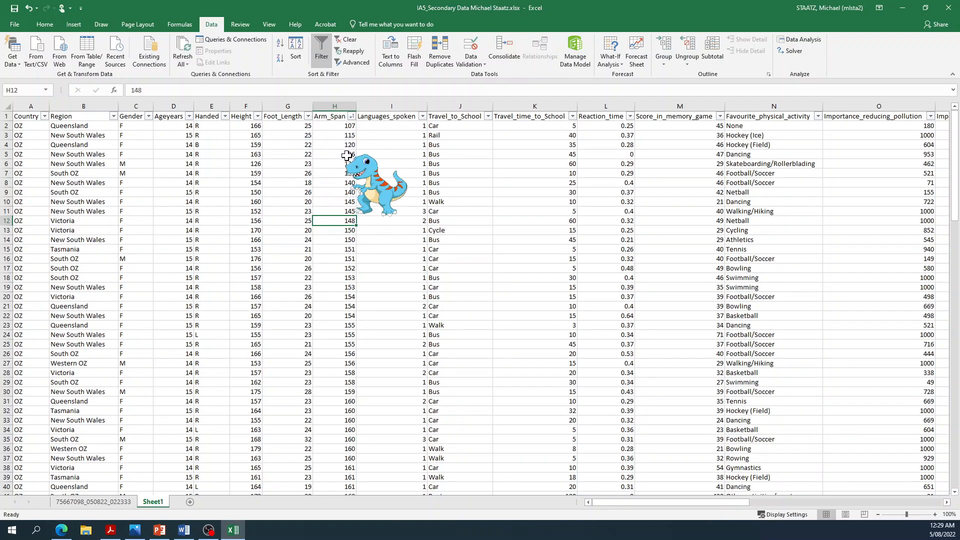
Step: Examine the sorted Arm_Span values from the first record to the last for their range and any unusual entries
{"action": "scroll", "coordinate": [346, 126], "scroll_direction": "down", "scroll_amount": 19}
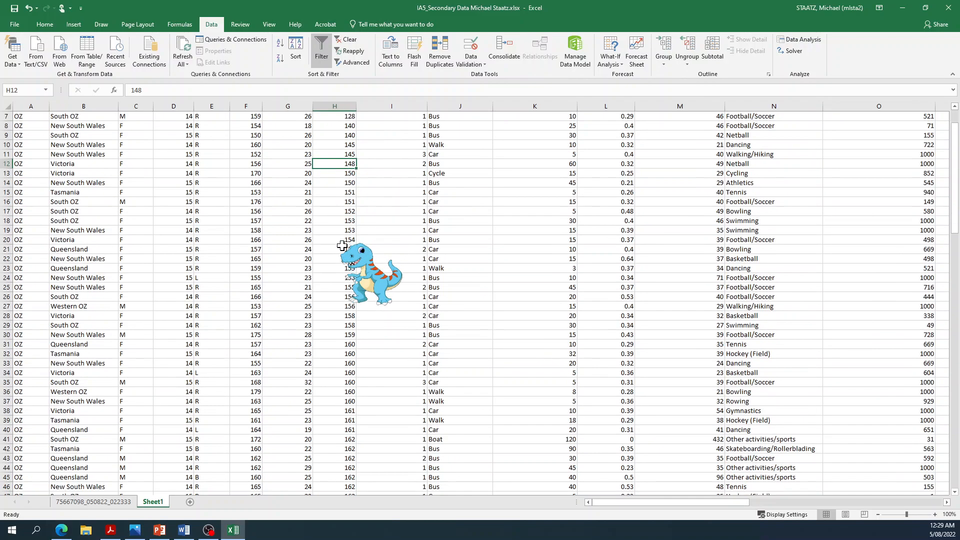
{"action": "scroll", "coordinate": [343, 360], "scroll_direction": "down", "scroll_amount": 20}
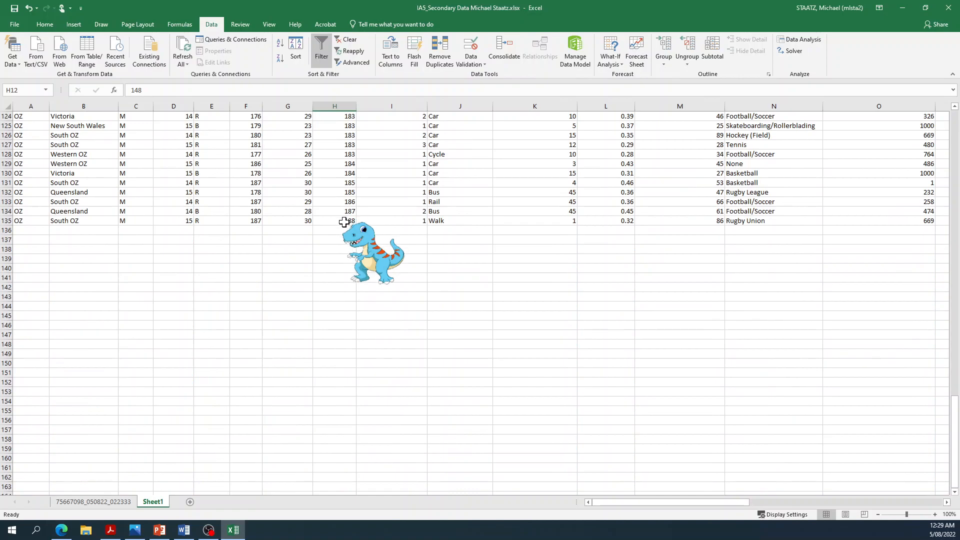
{"action": "scroll", "coordinate": [344, 222], "scroll_direction": "up", "scroll_amount": 20}
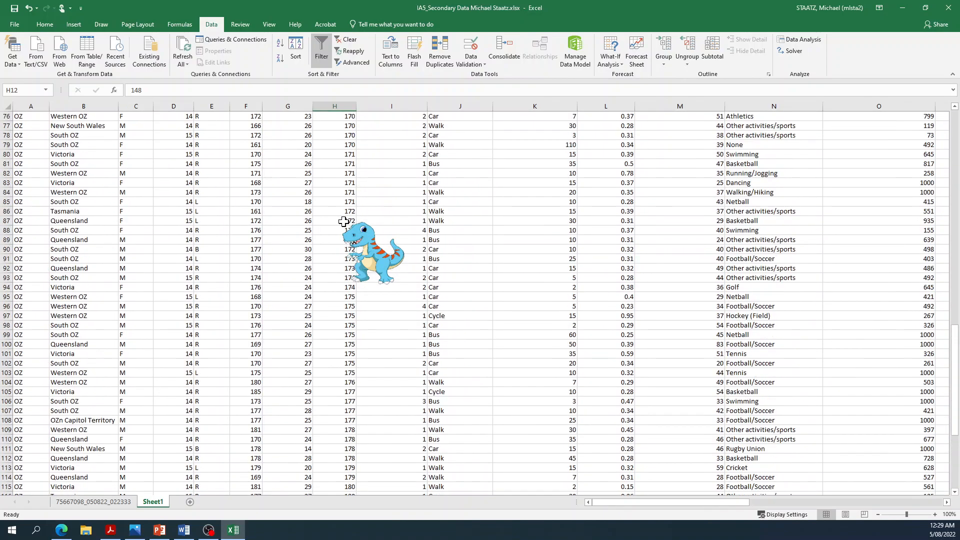
{"action": "scroll", "coordinate": [344, 221], "scroll_direction": "up", "scroll_amount": 10}
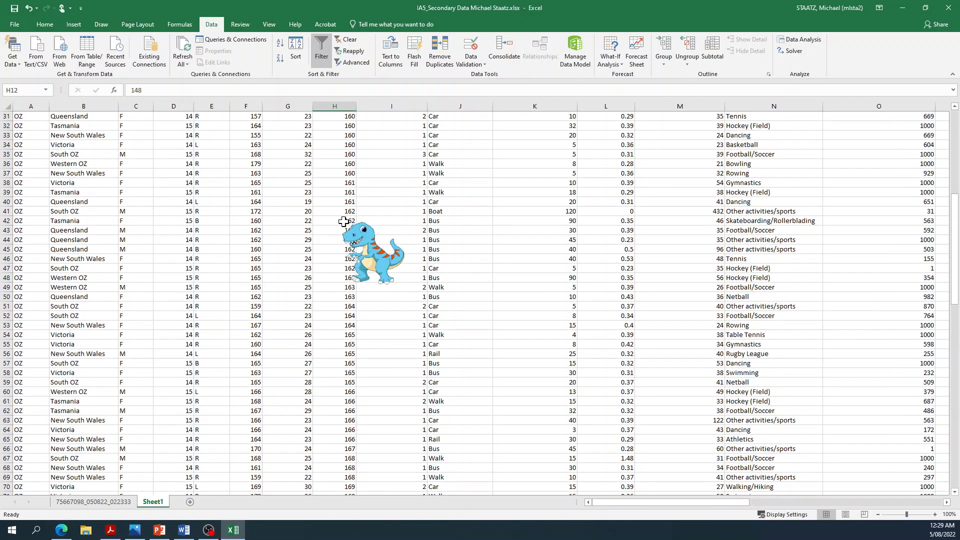
{"action": "scroll", "coordinate": [344, 221], "scroll_direction": "up", "scroll_amount": 10}
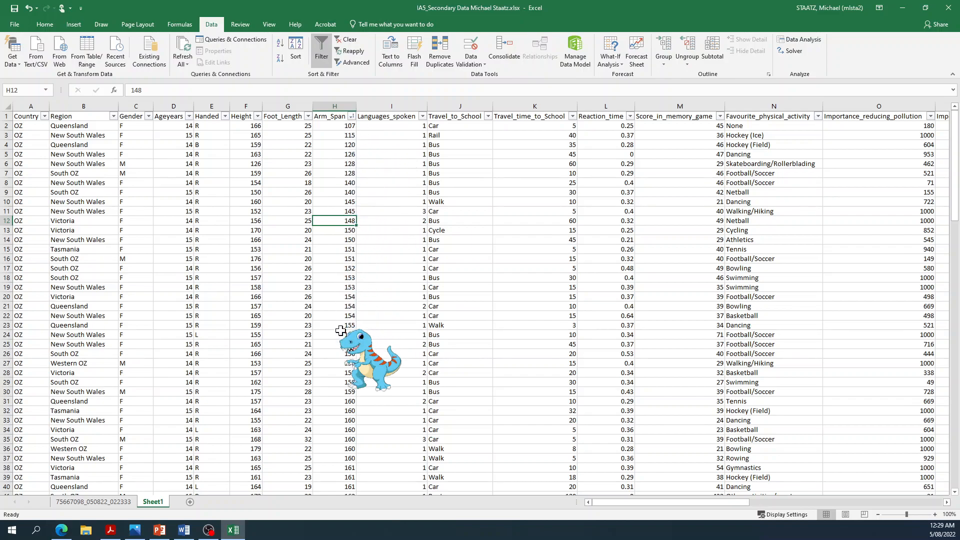
{"action": "scroll", "coordinate": [340, 330], "scroll_direction": "down", "scroll_amount": 20}
{"action": "scroll", "coordinate": [342, 395], "scroll_direction": "down", "scroll_amount": 7}
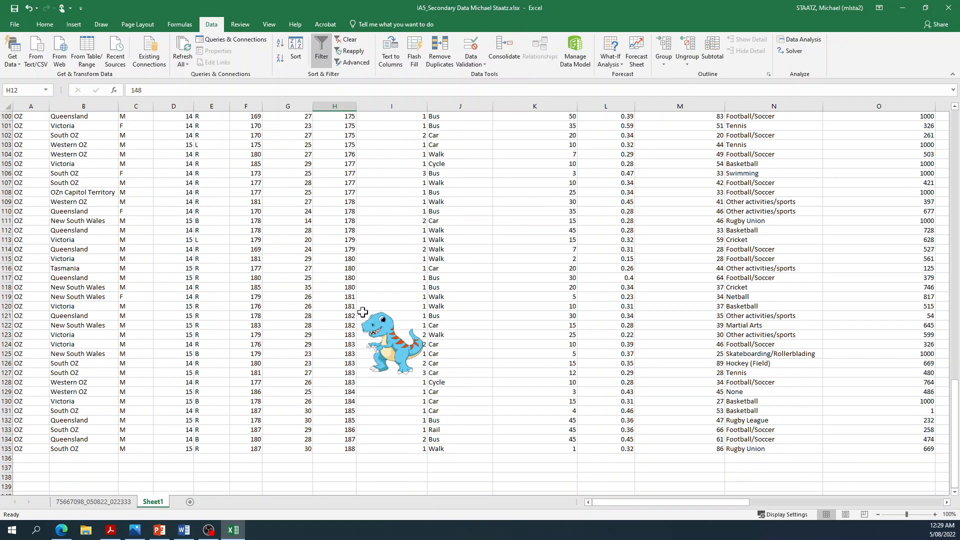
{"action": "scroll", "coordinate": [341, 298], "scroll_direction": "up", "scroll_amount": 14}
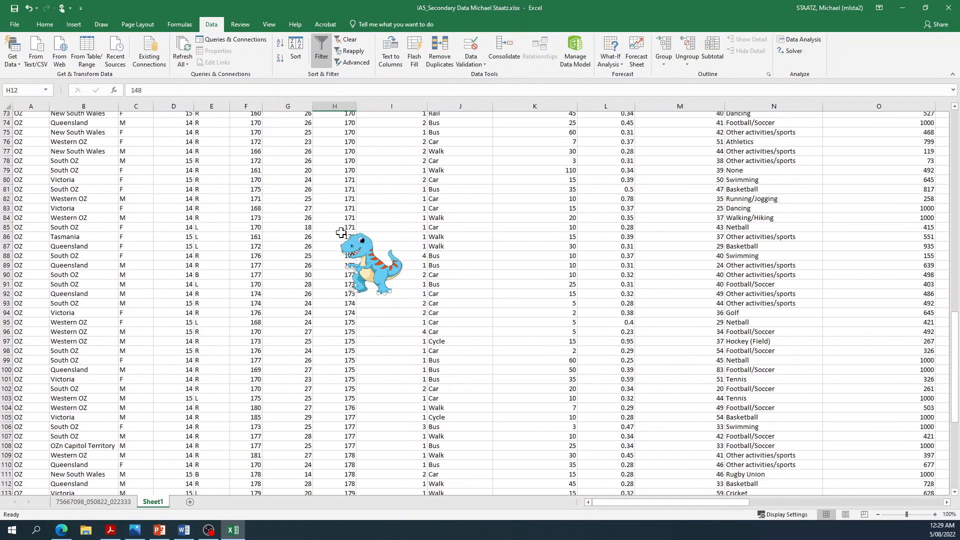
{"action": "scroll", "coordinate": [340, 231], "scroll_direction": "up", "scroll_amount": 10}
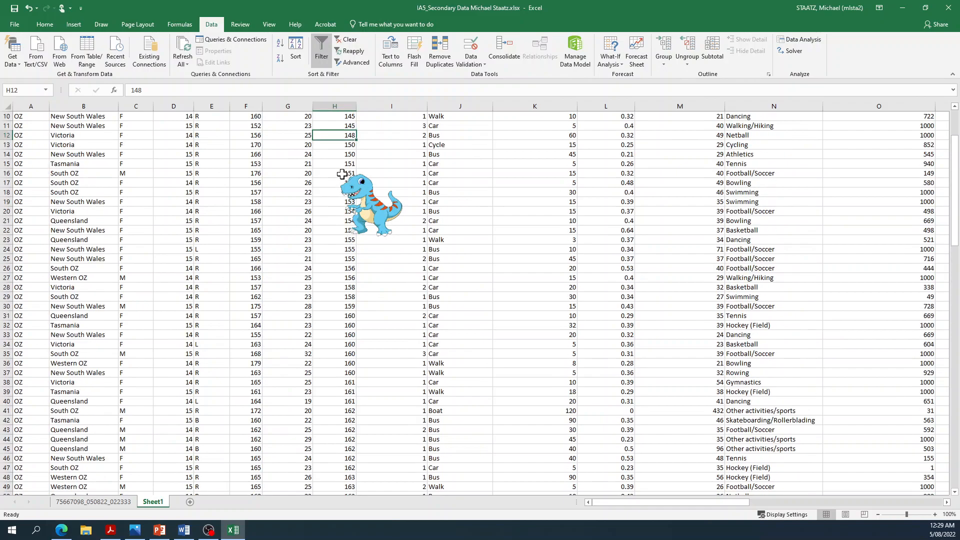
Step: Enter the labels Sum, Count and Mean in cells G136 to G138 below the data
{"action": "scroll", "coordinate": [342, 180], "scroll_direction": "down", "scroll_amount": 20}
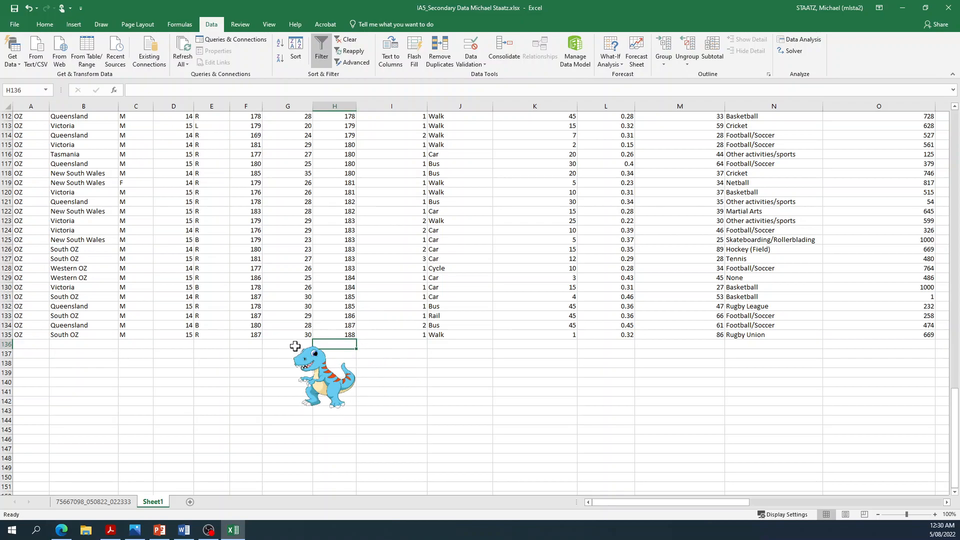
{"action": "type", "text": "S"}
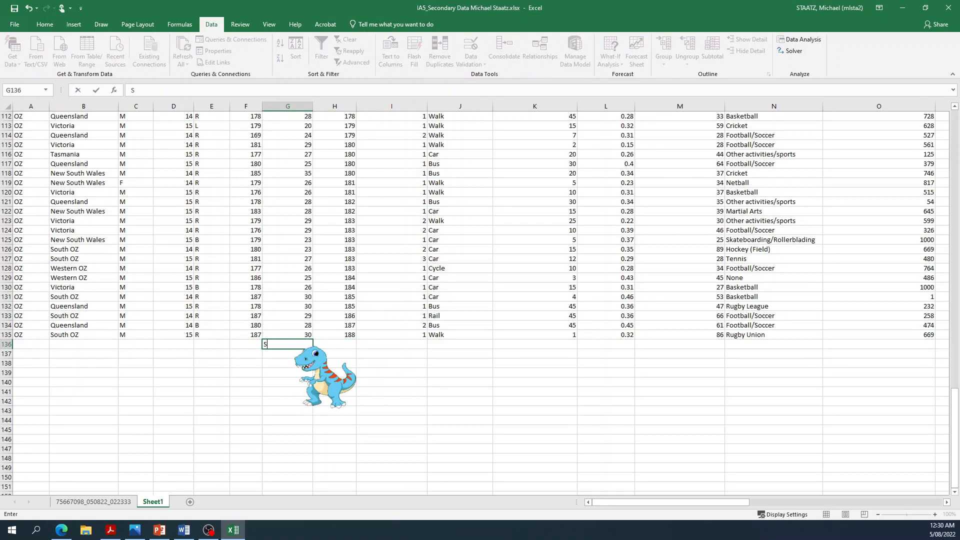
{"action": "type", "text": "Coun"}
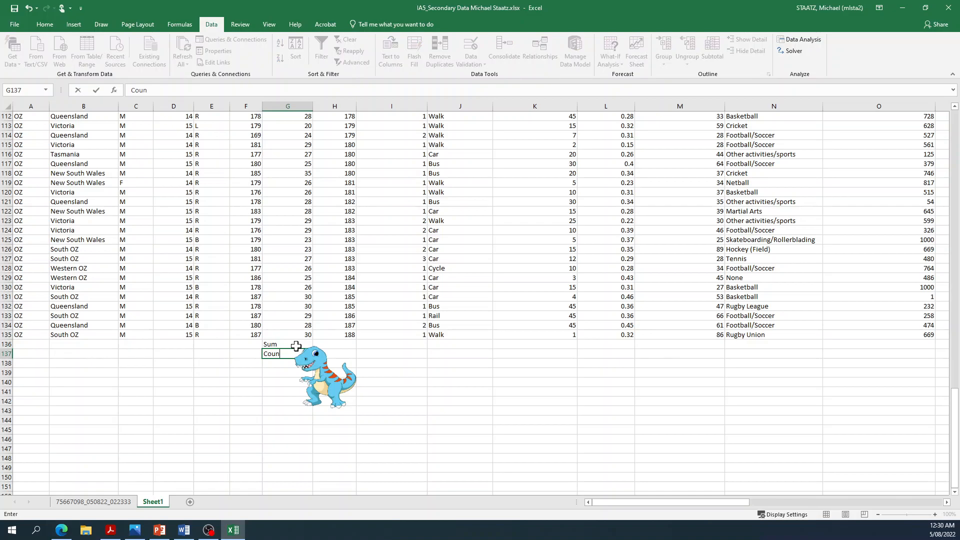
{"action": "type", "text": "t"}
{"action": "key", "text": "Return"}
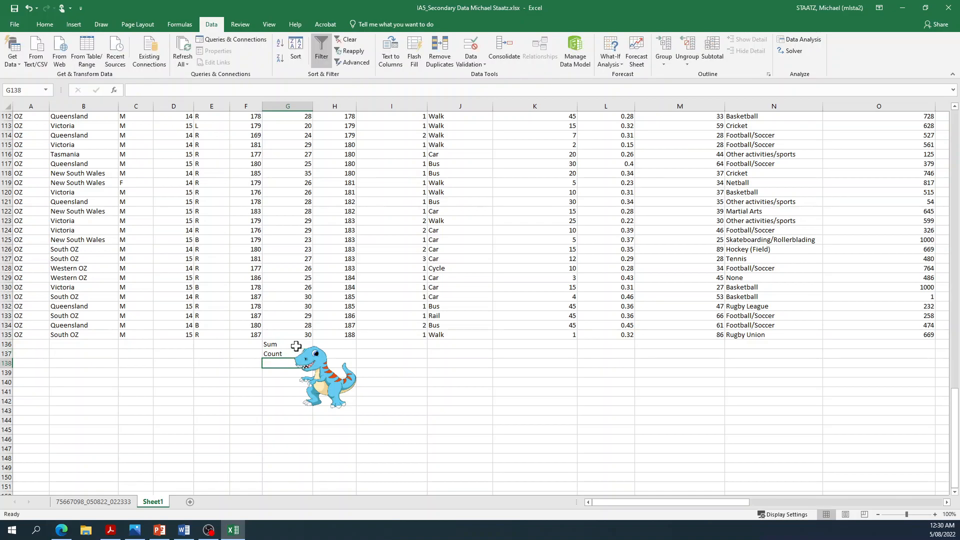
{"action": "type", "text": "A"}
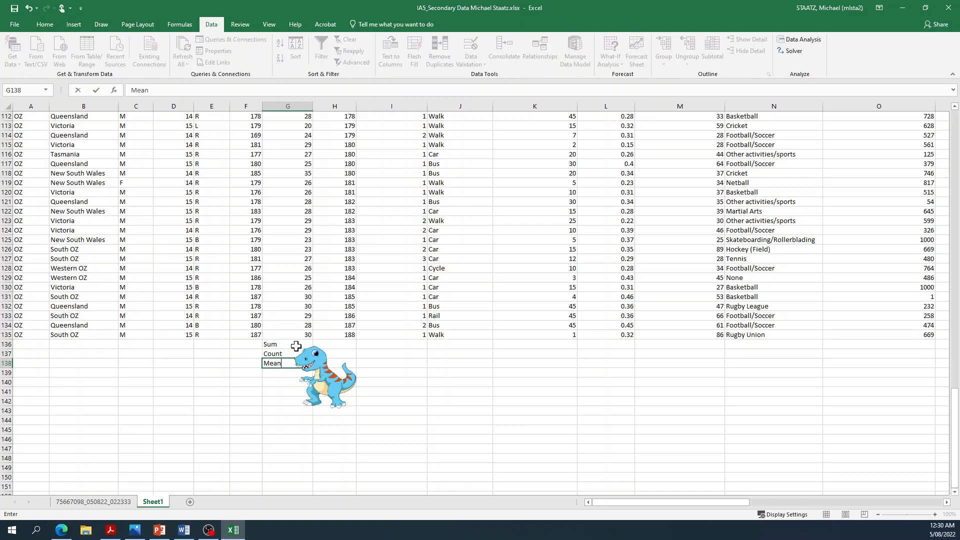
{"action": "type", "text": "ean"}
{"action": "key", "text": "Return"}
Step: Calculate the total of the Arm_Span values in cell H136 with the formula =sum(H2:H135)
{"action": "key", "text": "Right"}
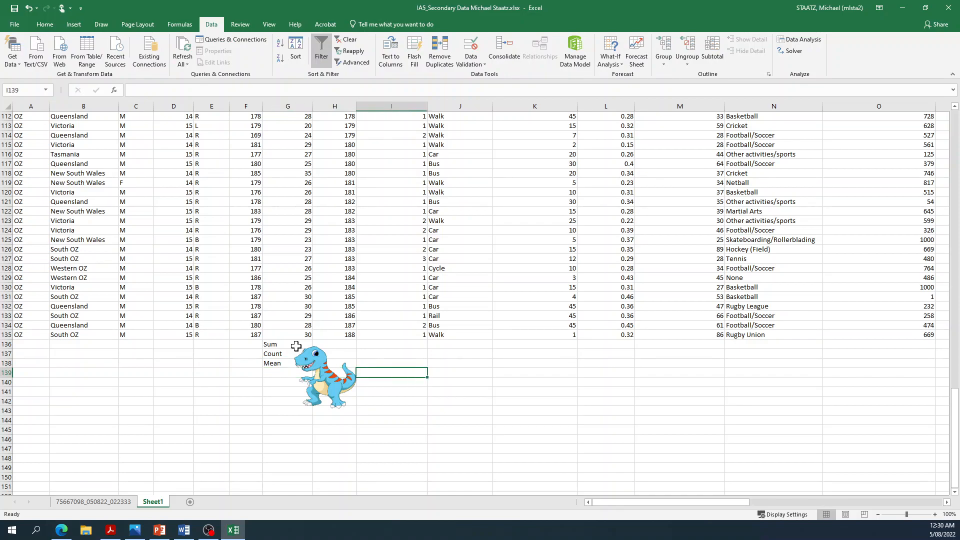
{"action": "key", "text": "Left"}
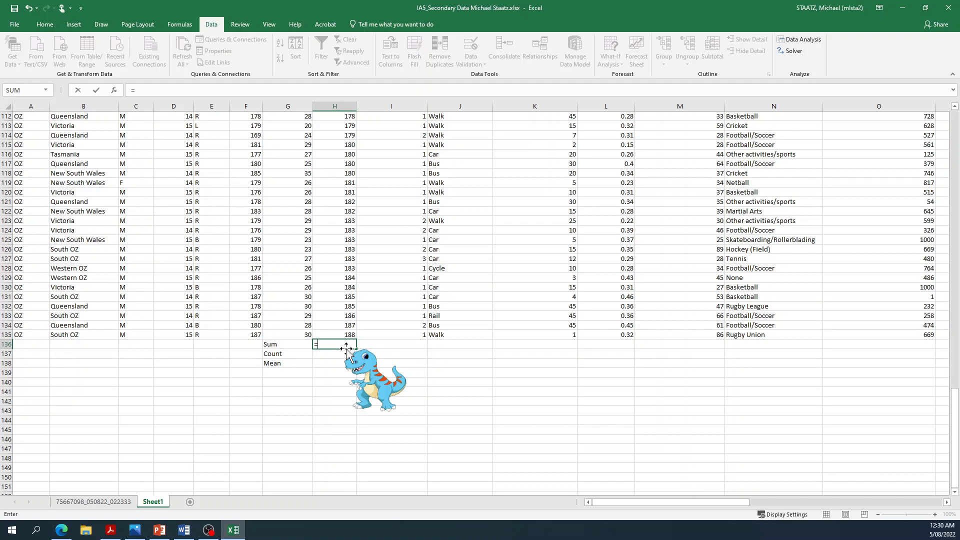
{"action": "type", "text": "sum"}
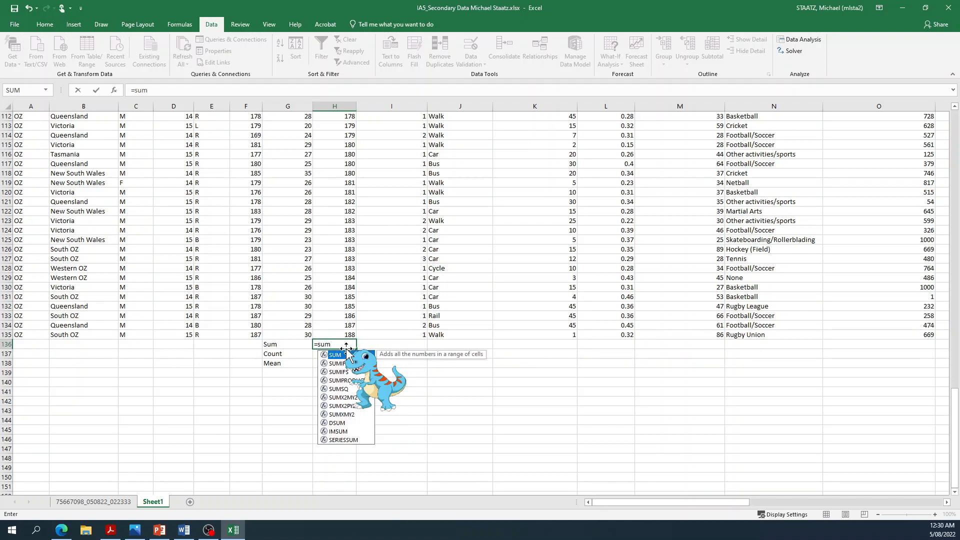
{"action": "type", "text": "("}
{"action": "scroll", "coordinate": [350, 351], "scroll_direction": "up", "scroll_amount": 20}
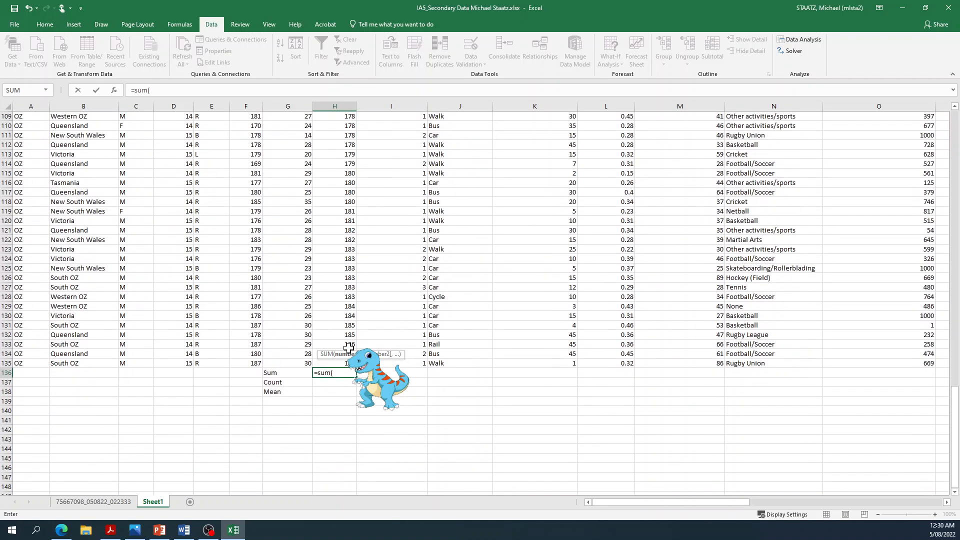
{"action": "scroll", "coordinate": [349, 329], "scroll_direction": "up", "scroll_amount": 11}
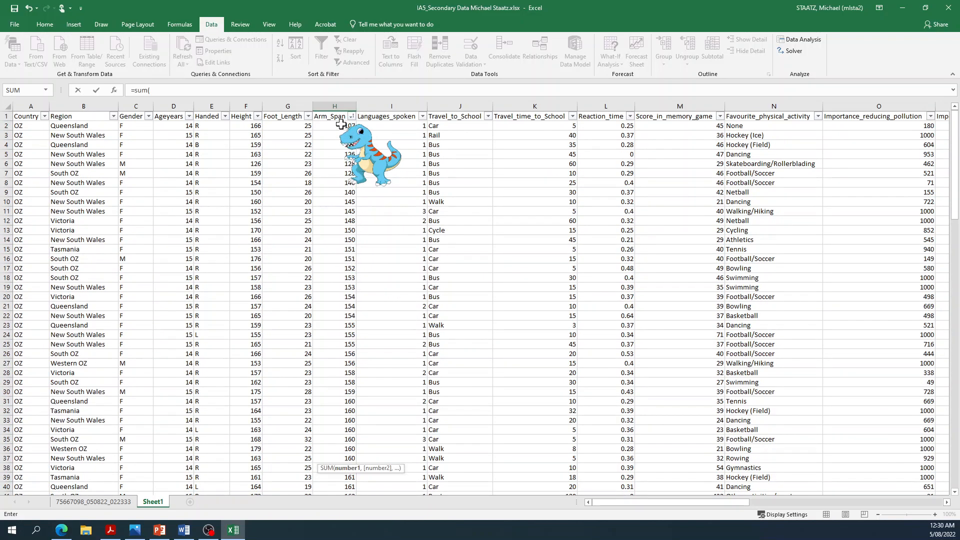
{"action": "left_click_drag", "start_coordinate": [342, 125], "coordinate": [338, 450]}
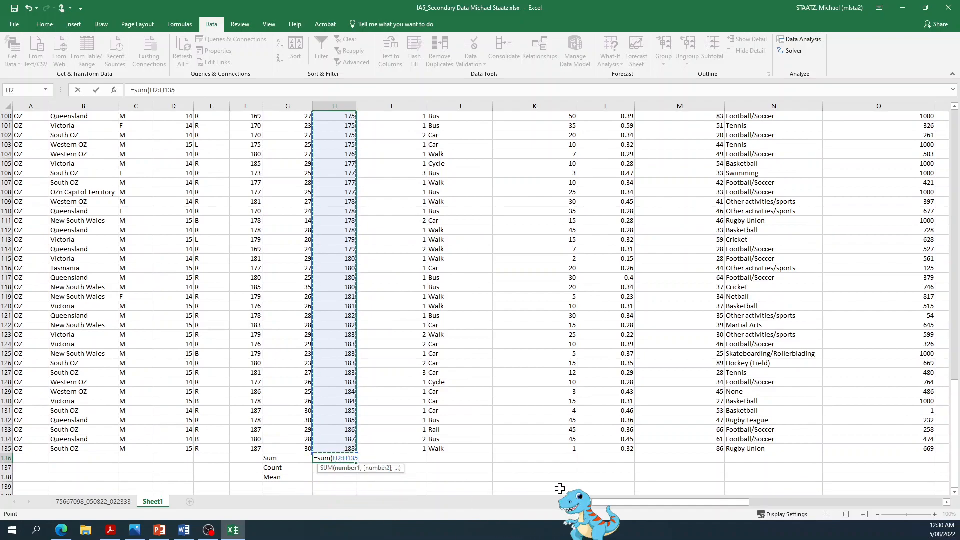
{"action": "type", "text": ")"}
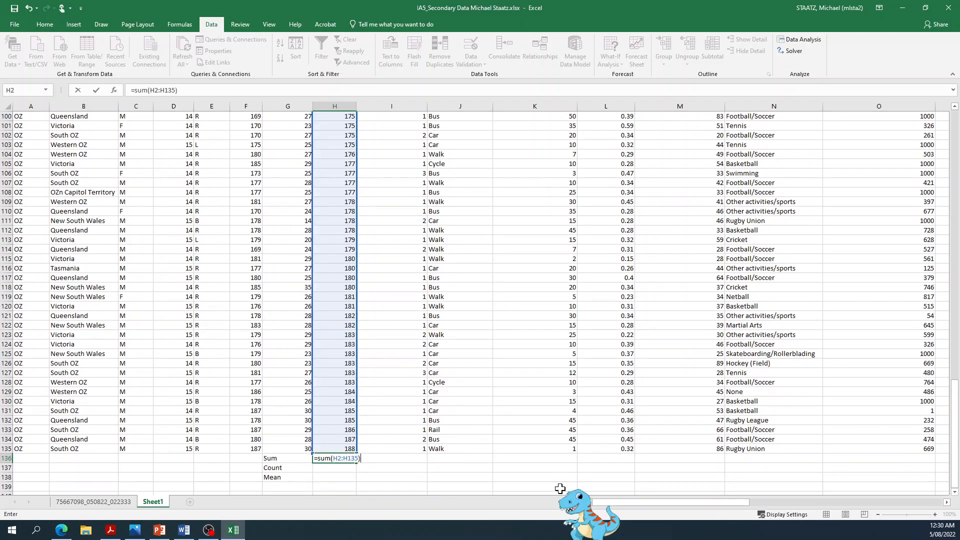
{"action": "key", "text": "Return"}
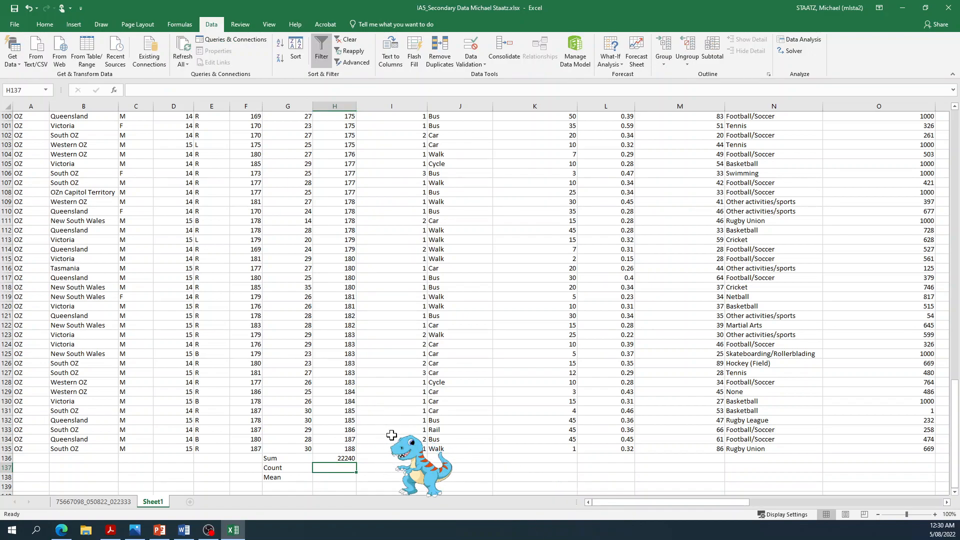
Step: Count the Arm_Span values in cell H137 with the formula =count(H2:H135)
{"action": "scroll", "coordinate": [365, 445], "scroll_direction": "down", "scroll_amount": 1}
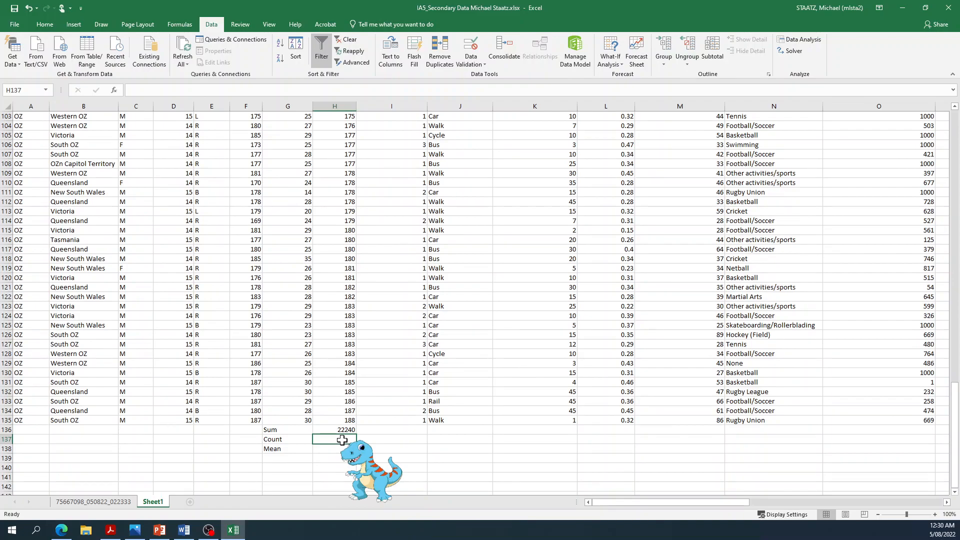
{"action": "type", "text": "="}
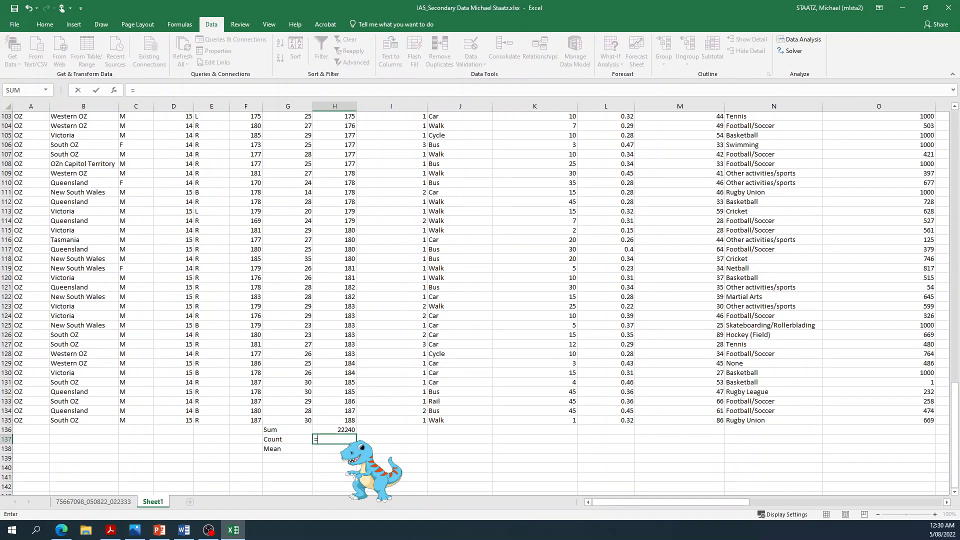
{"action": "type", "text": "count"}
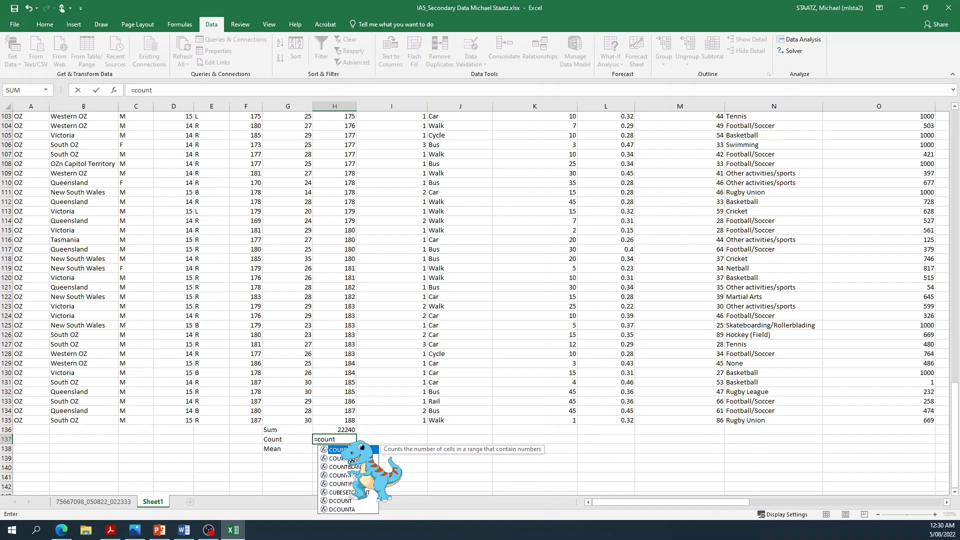
{"action": "type", "text": "("}
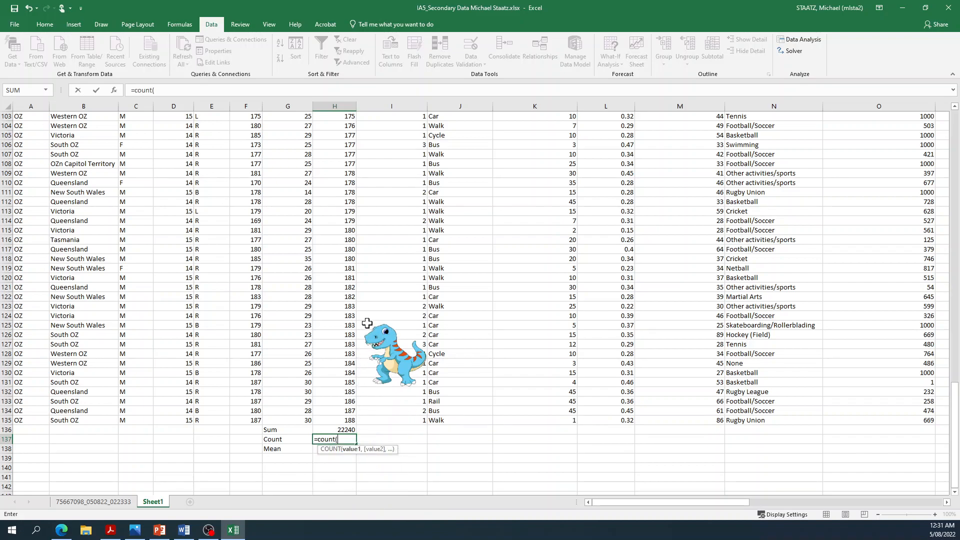
{"action": "scroll", "coordinate": [356, 350], "scroll_direction": "up", "scroll_amount": 20}
{"action": "scroll", "coordinate": [363, 190], "scroll_direction": "up", "scroll_amount": 12}
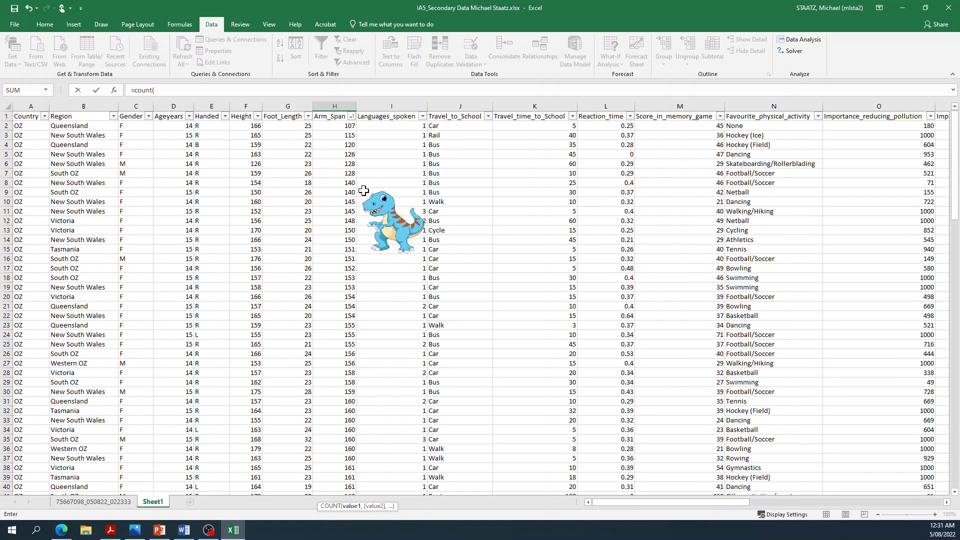
{"action": "left_click_drag", "start_coordinate": [334, 126], "coordinate": [342, 449]}
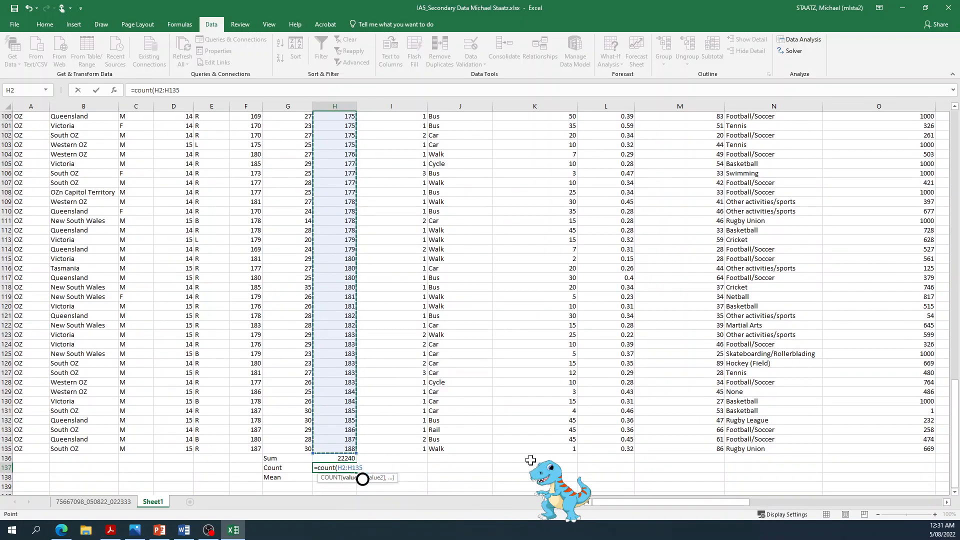
{"action": "type", "text": ")"}
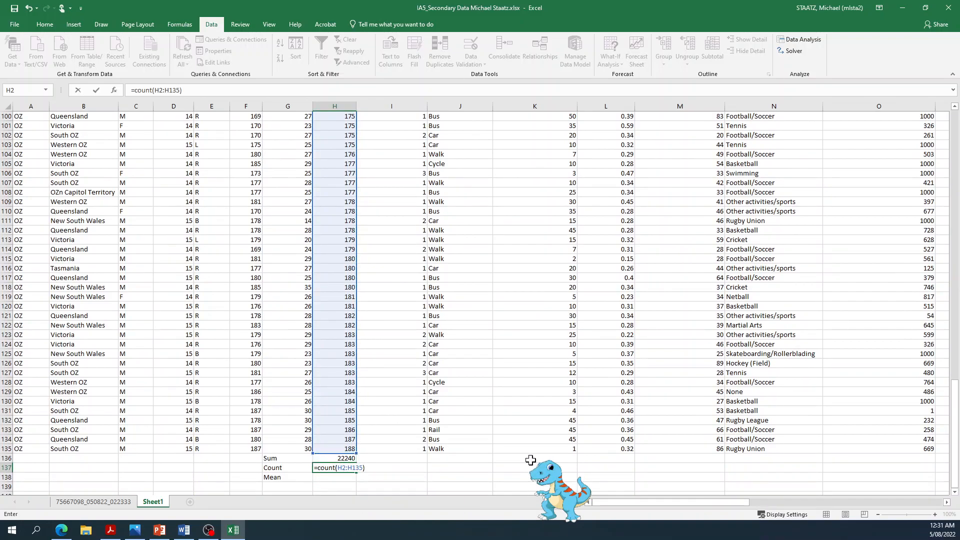
{"action": "key", "text": "Return"}
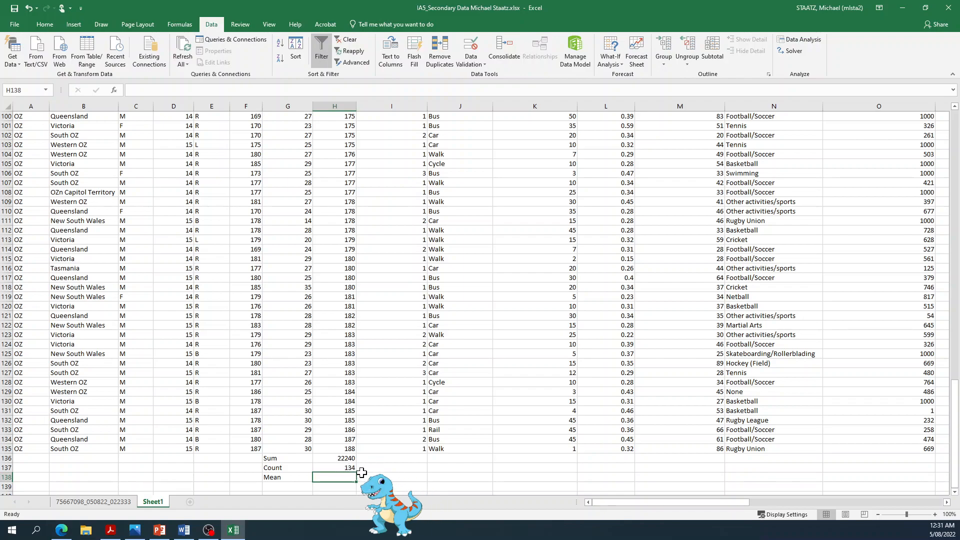
Step: Calculate the mean arm span in cell H138 by dividing the sum by the count with =H136/H137
{"action": "scroll", "coordinate": [373, 465], "scroll_direction": "down", "scroll_amount": 1}
{"action": "left_click", "coordinate": [343, 457]}
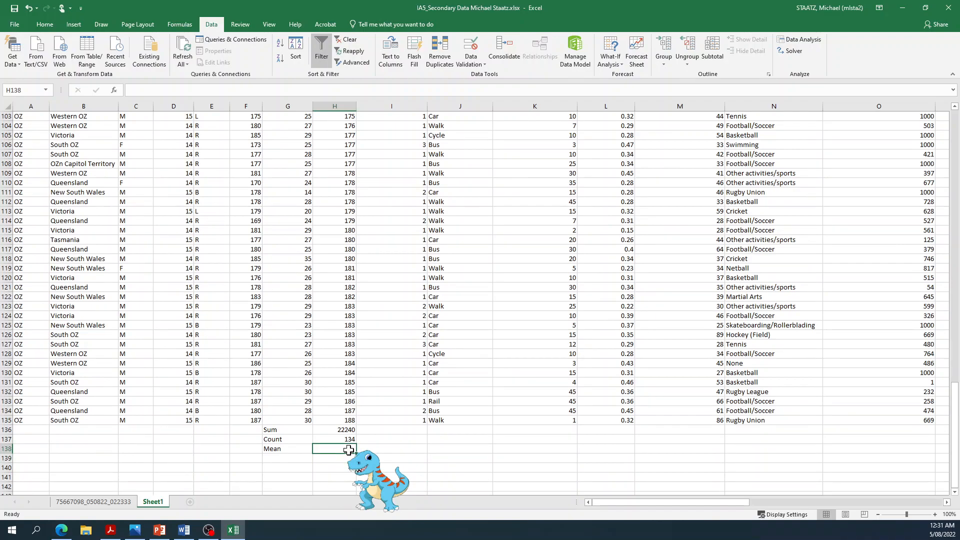
{"action": "type", "text": "="}
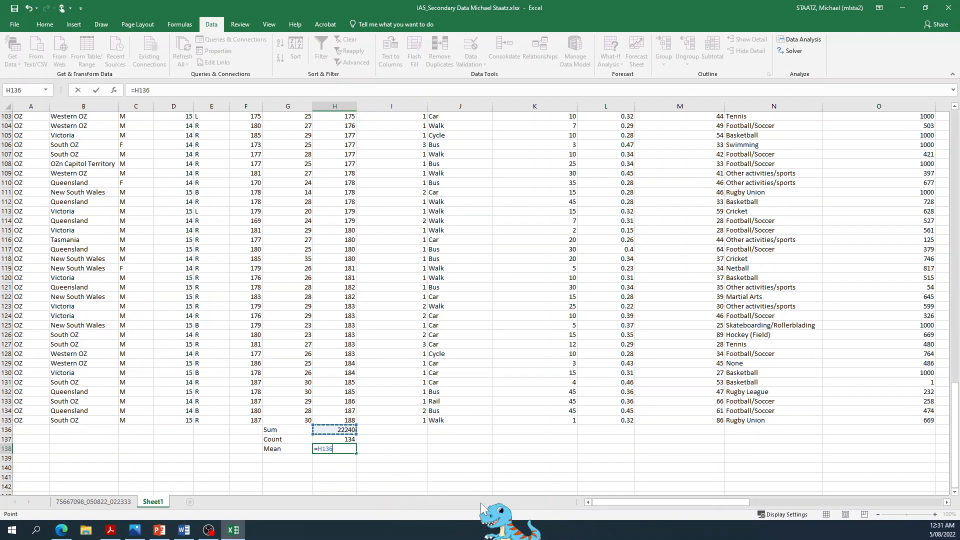
{"action": "type", "text": "/"}
{"action": "left_click", "coordinate": [335, 439]}
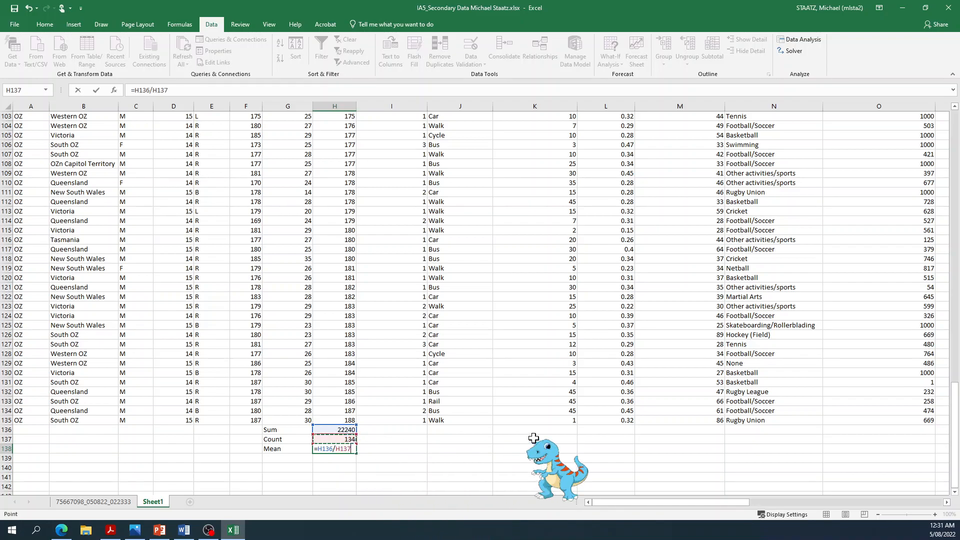
{"action": "key", "text": "Return"}
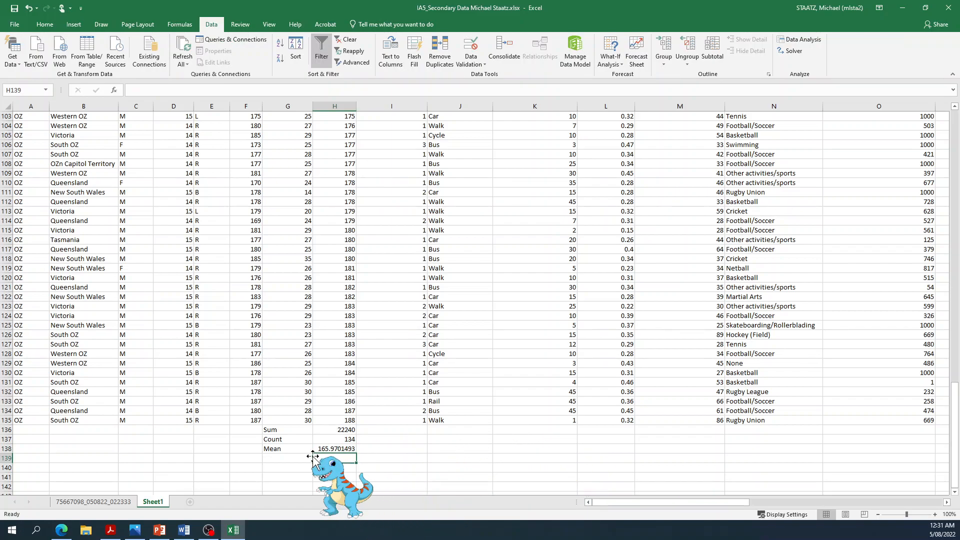
Step: Format the mean in cell H138 to show one decimal place
{"action": "left_click", "coordinate": [351, 449]}
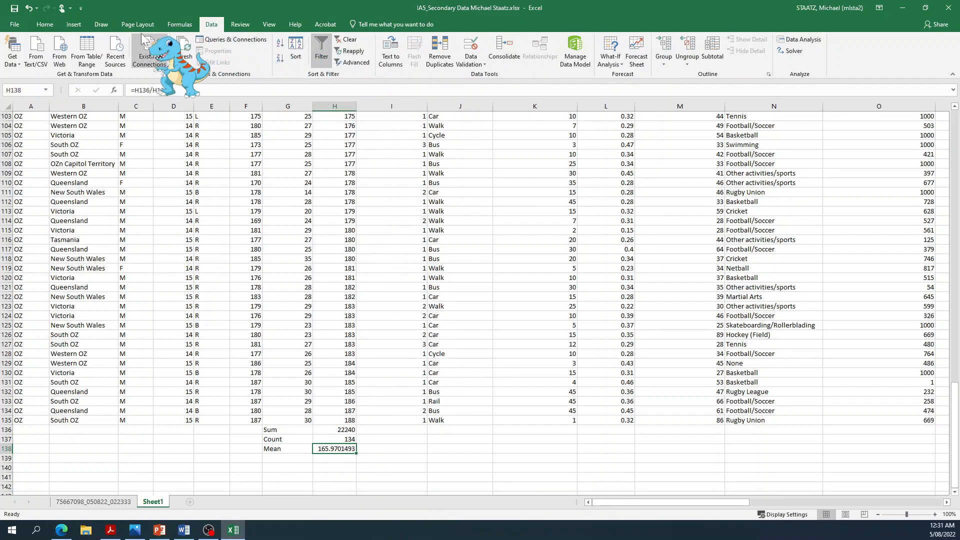
{"action": "left_click", "coordinate": [46, 25]}
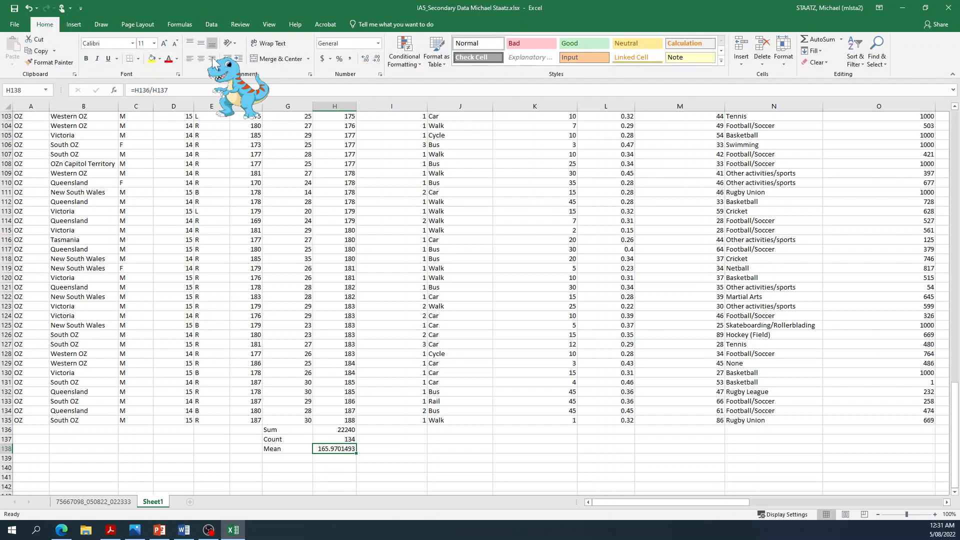
{"action": "left_click", "coordinate": [377, 59]}
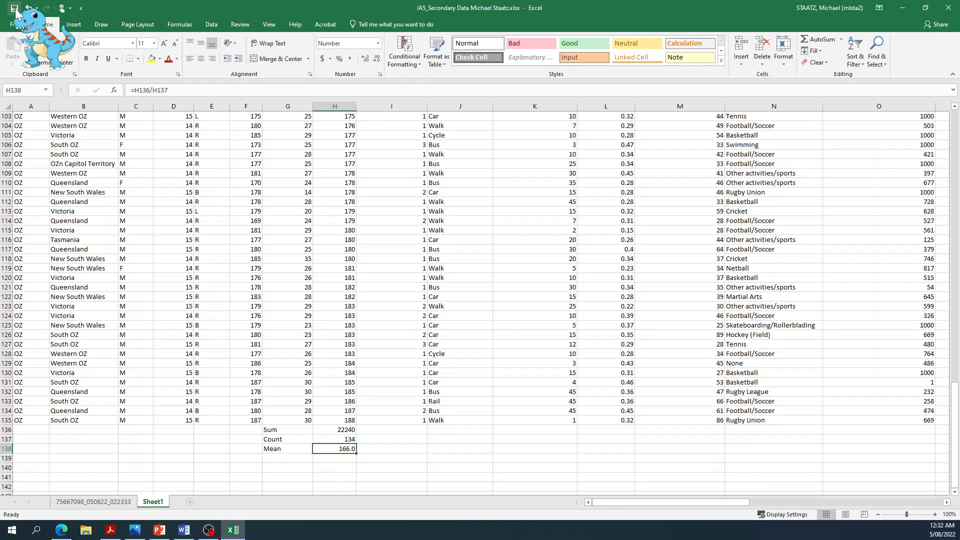
Step: Switch to the Word document Year 9 IA5 2022_v2.docx and read questions 8 to 13, including the summary table required for the CensusAtSchool sample
{"action": "left_click", "coordinate": [185, 533]}
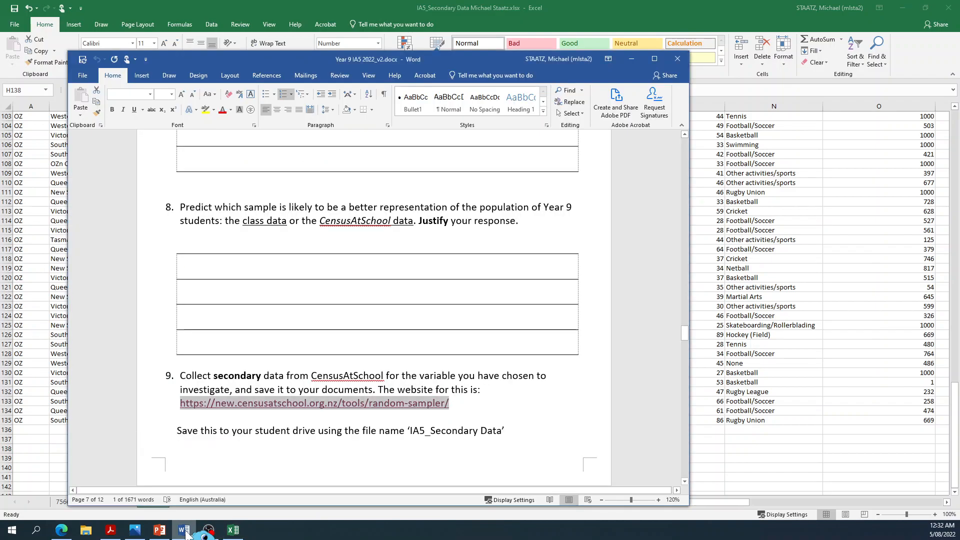
{"action": "scroll", "coordinate": [320, 310], "scroll_direction": "up", "scroll_amount": 1}
{"action": "scroll", "coordinate": [320, 310], "scroll_direction": "up", "scroll_amount": 1}
{"action": "scroll", "coordinate": [320, 310], "scroll_direction": "down", "scroll_amount": 5}
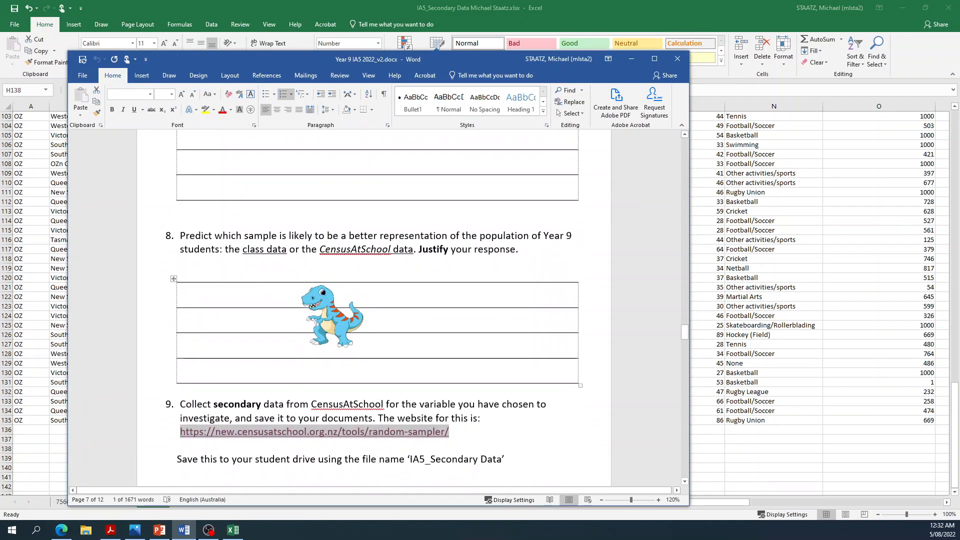
{"action": "scroll", "coordinate": [330, 312], "scroll_direction": "down", "scroll_amount": 3}
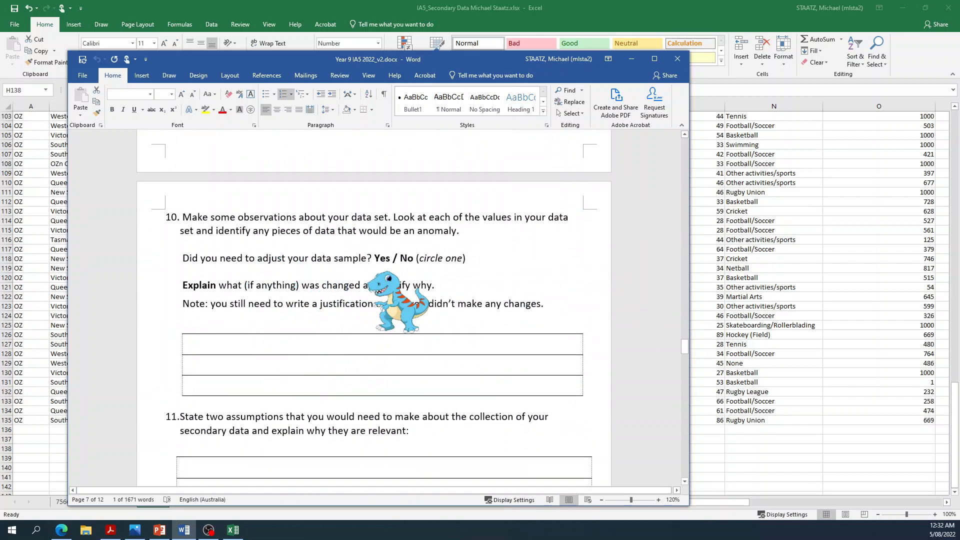
{"action": "scroll", "coordinate": [330, 350], "scroll_direction": "down", "scroll_amount": 5}
{"action": "scroll", "coordinate": [380, 310], "scroll_direction": "down", "scroll_amount": 8}
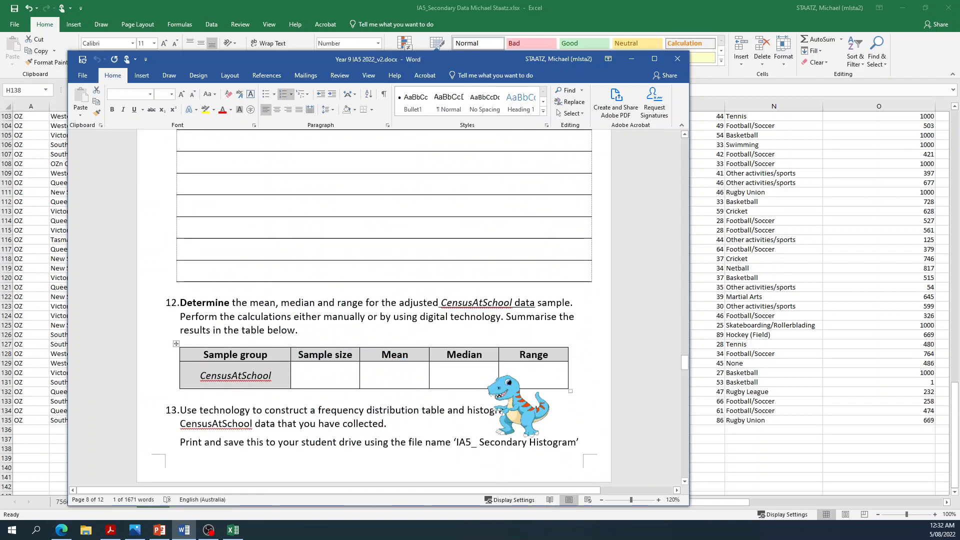
{"action": "scroll", "coordinate": [373, 317], "scroll_direction": "down", "scroll_amount": 1}
{"action": "scroll", "coordinate": [422, 395], "scroll_direction": "down", "scroll_amount": 1}
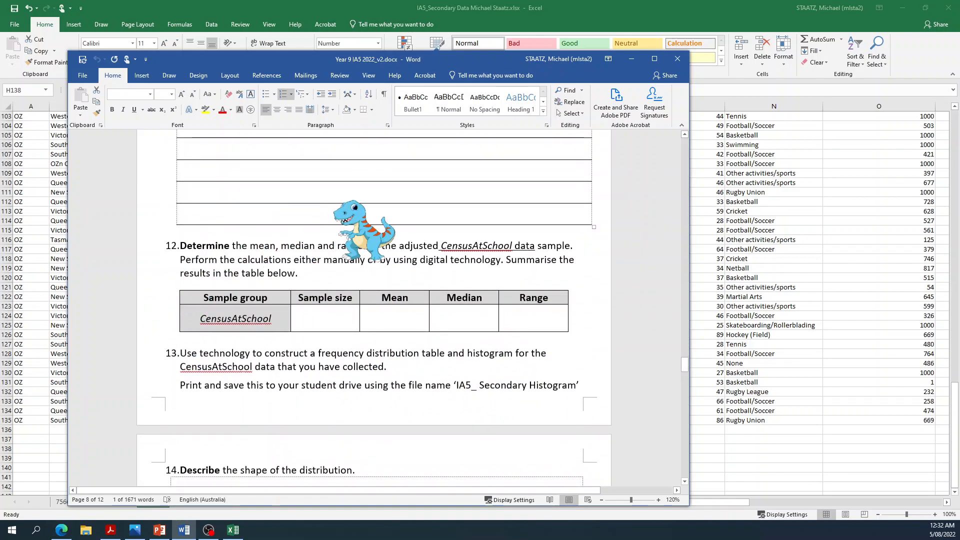